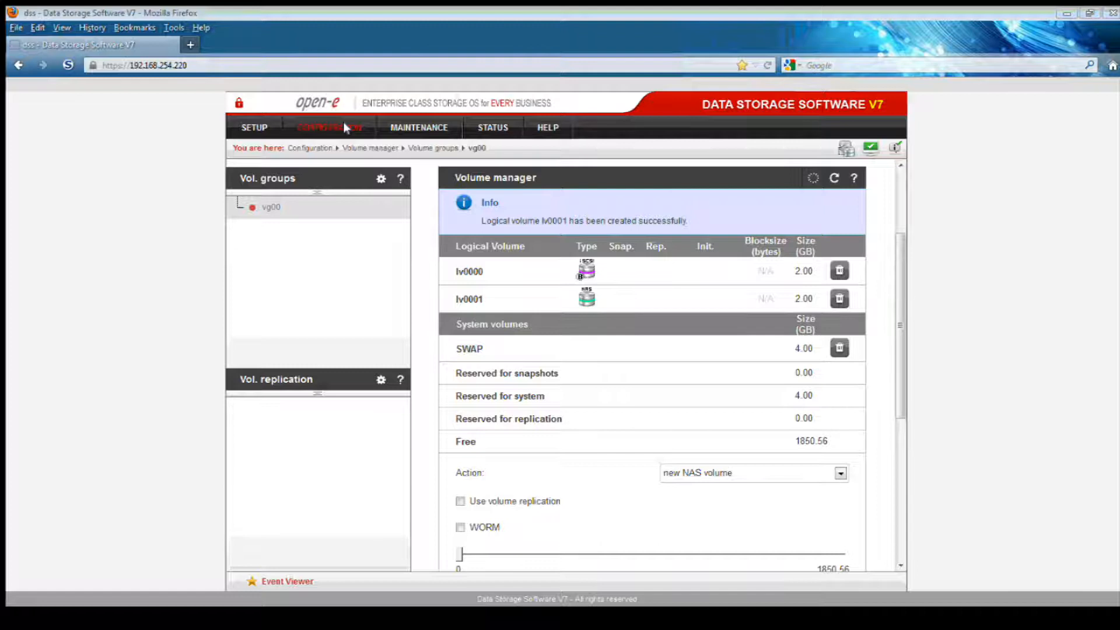
Tick Enable for the Data (file) replication agent in NAS settings and apply it
left_click(344, 126)
mouse_move(340, 152)
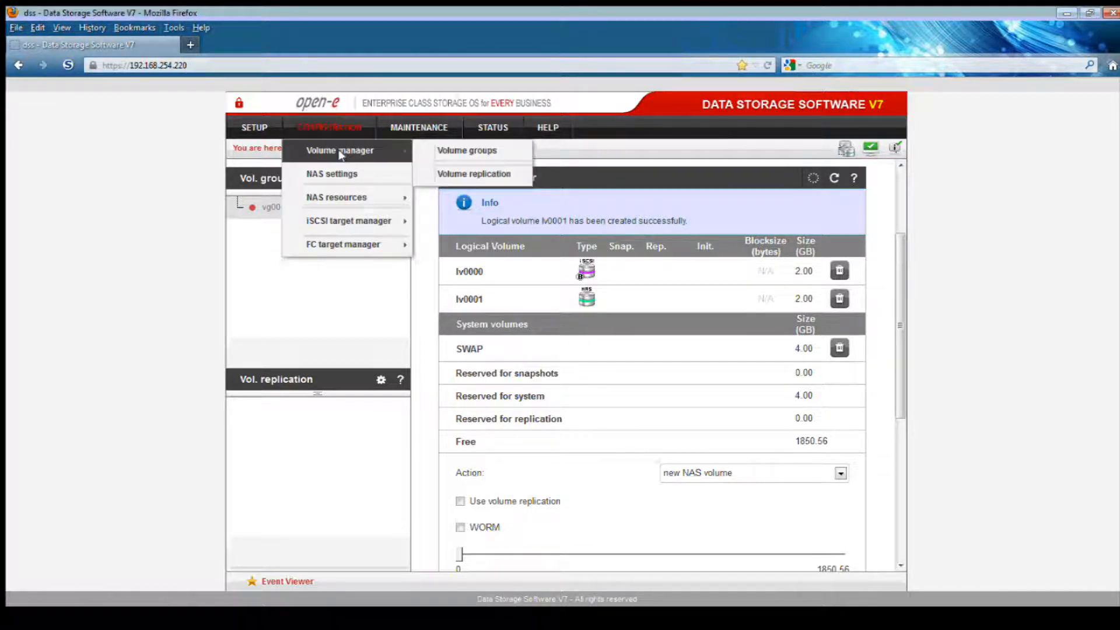
left_click(339, 172)
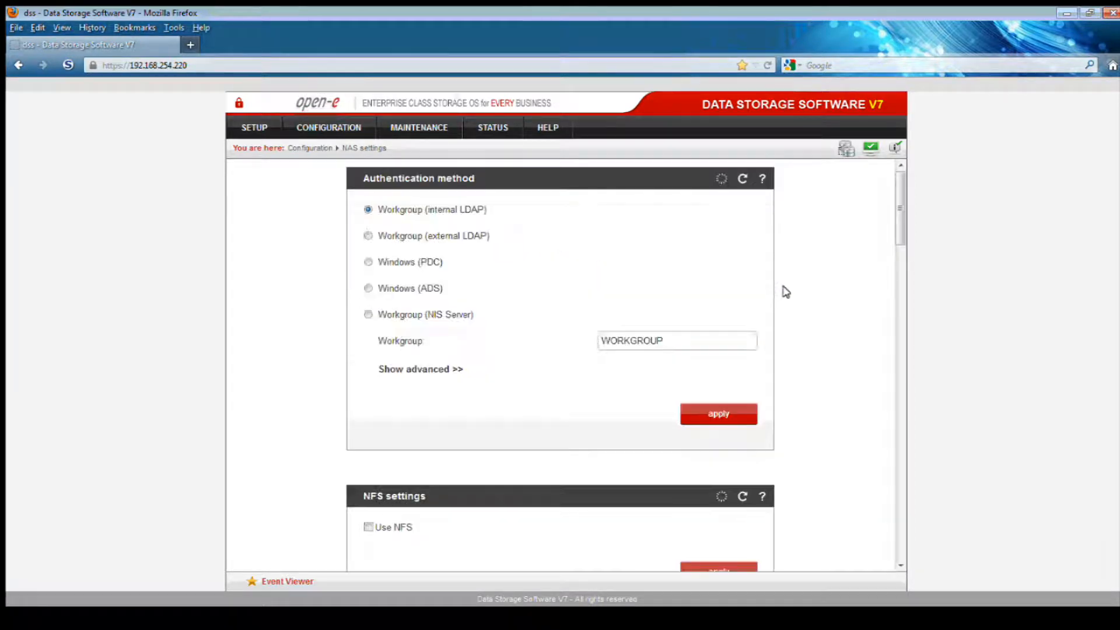
scroll(782, 292, "down", 14)
scroll(791, 286, "down", 20)
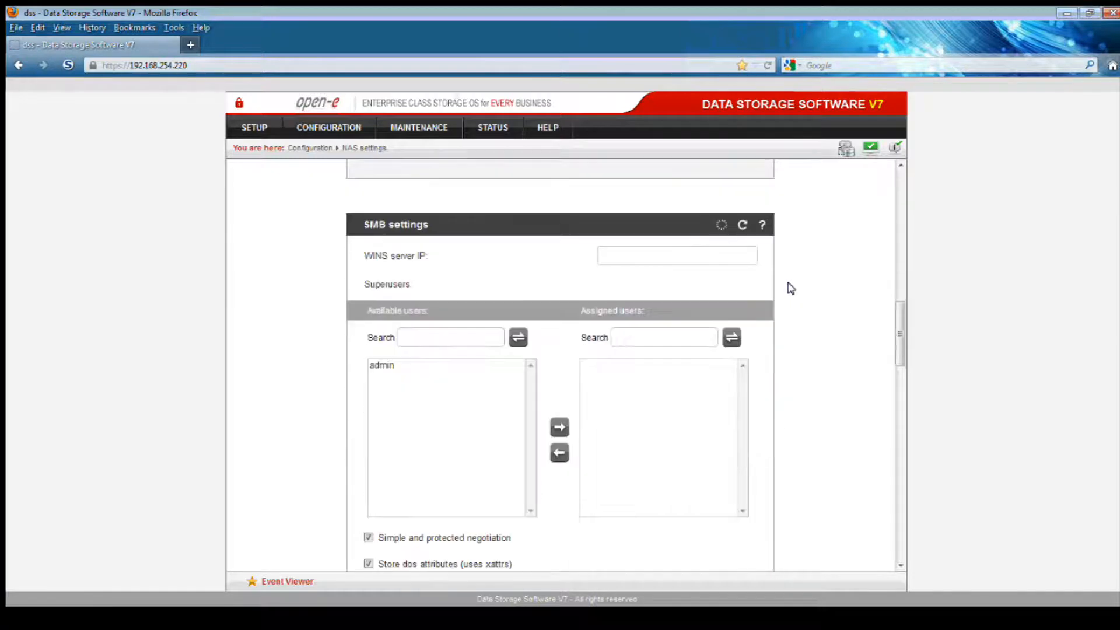
scroll(787, 291, "down", 4)
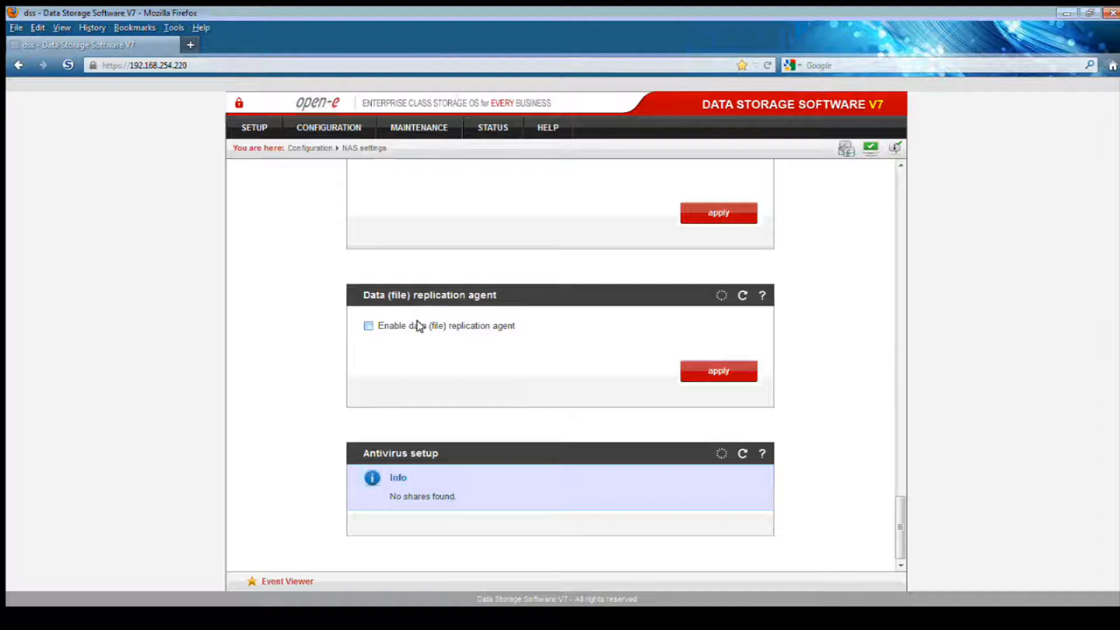
left_click(368, 326)
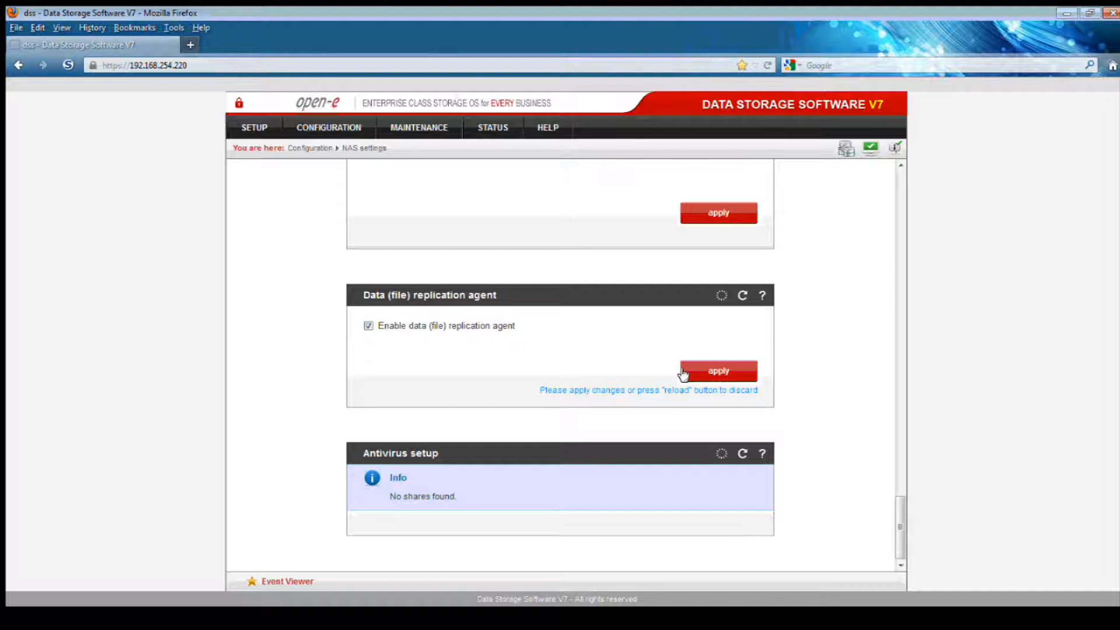
left_click(720, 377)
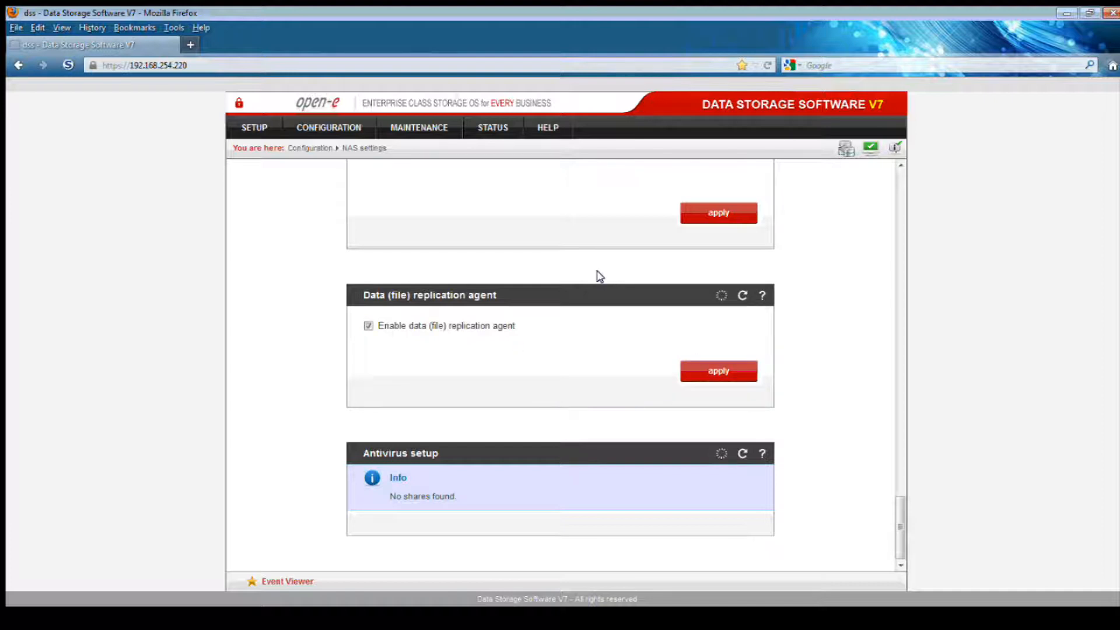
Create a share named 'backup' on lv0001 and open its Edit share page
left_click(328, 128)
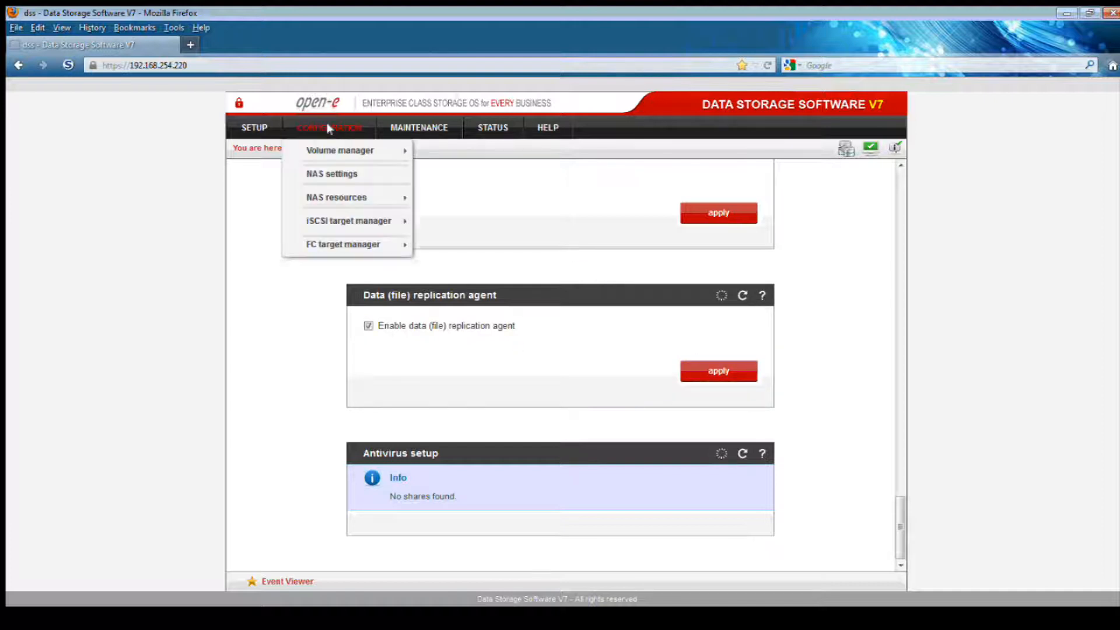
mouse_move(336, 197)
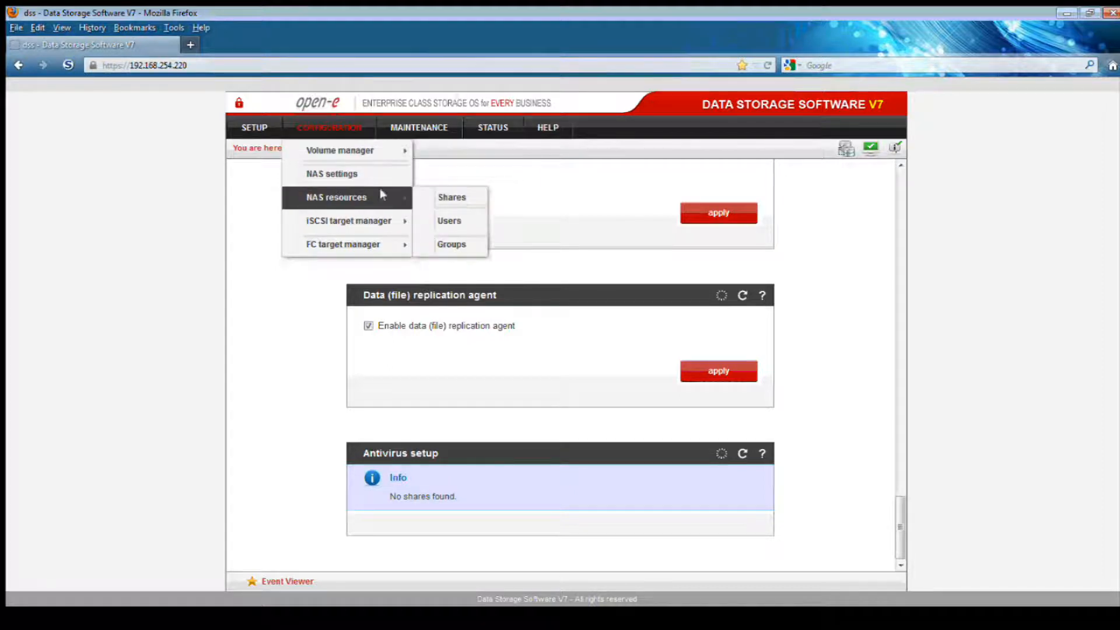
left_click(446, 192)
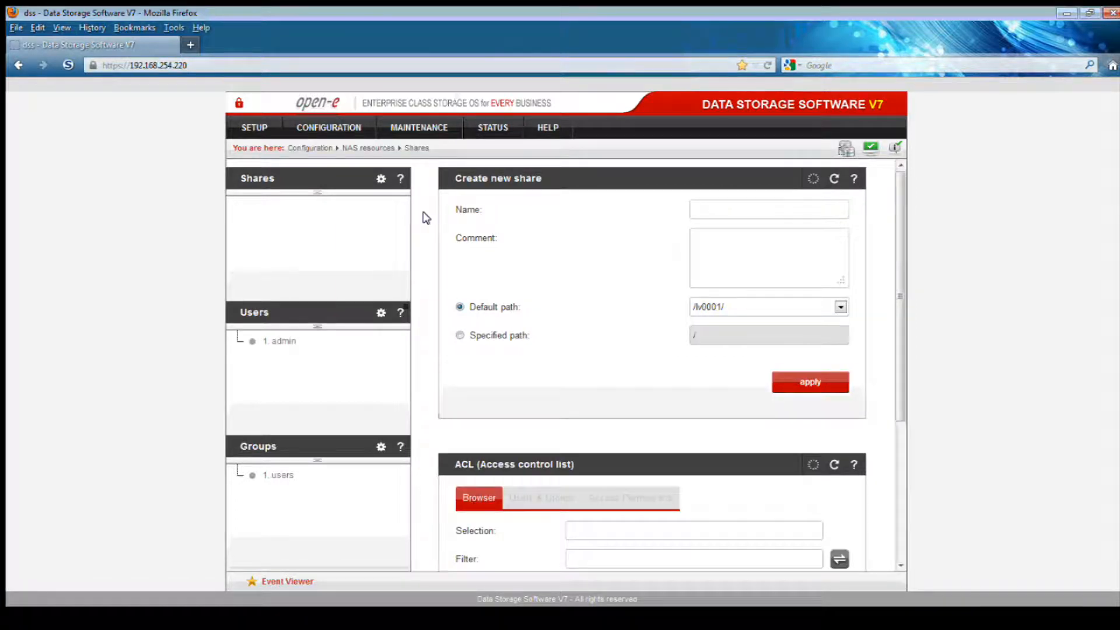
left_click(713, 209)
type("backup")
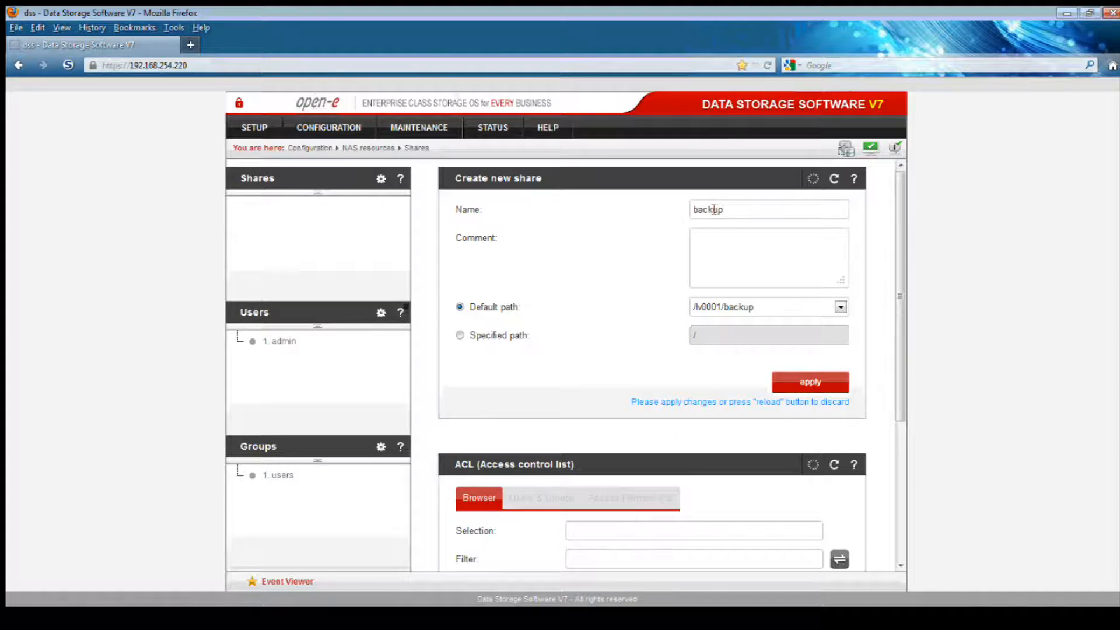
left_click(808, 382)
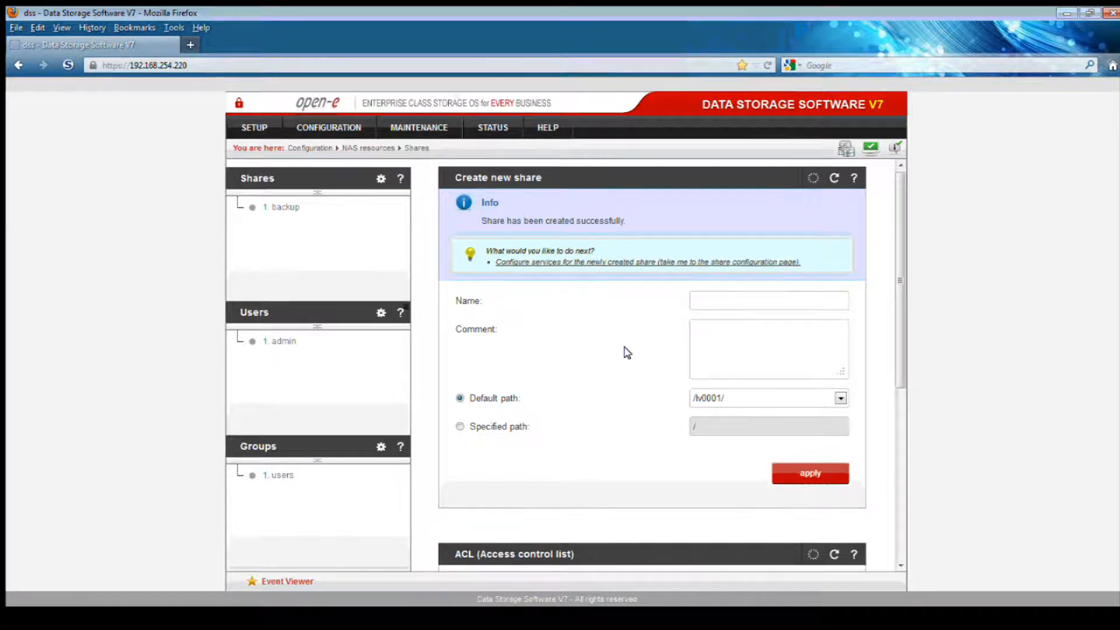
scroll(625, 350, "down", 6)
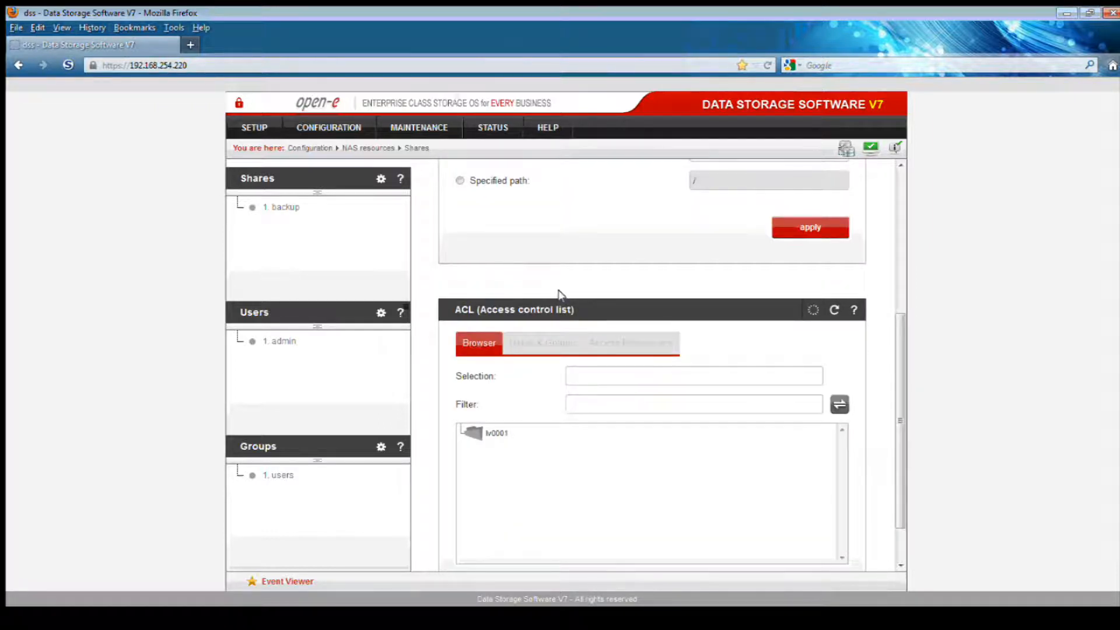
left_click(280, 206)
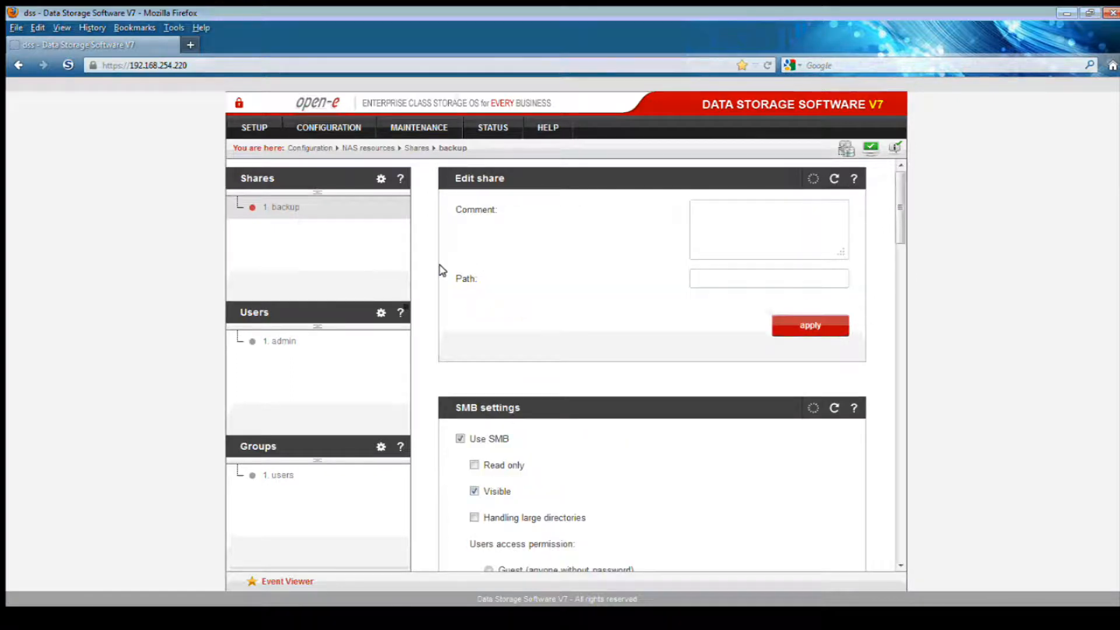
Set the backup share's SMB access to 'Guest (anyone without password)' and apply it
scroll(441, 273, "down", 5)
left_click(489, 353)
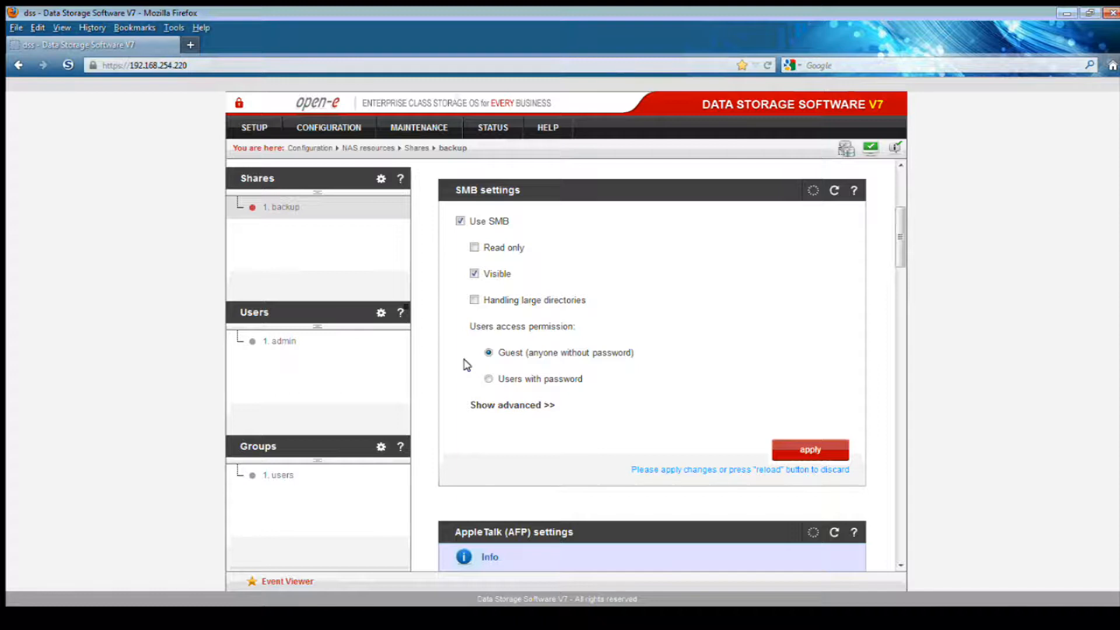
left_click(809, 450)
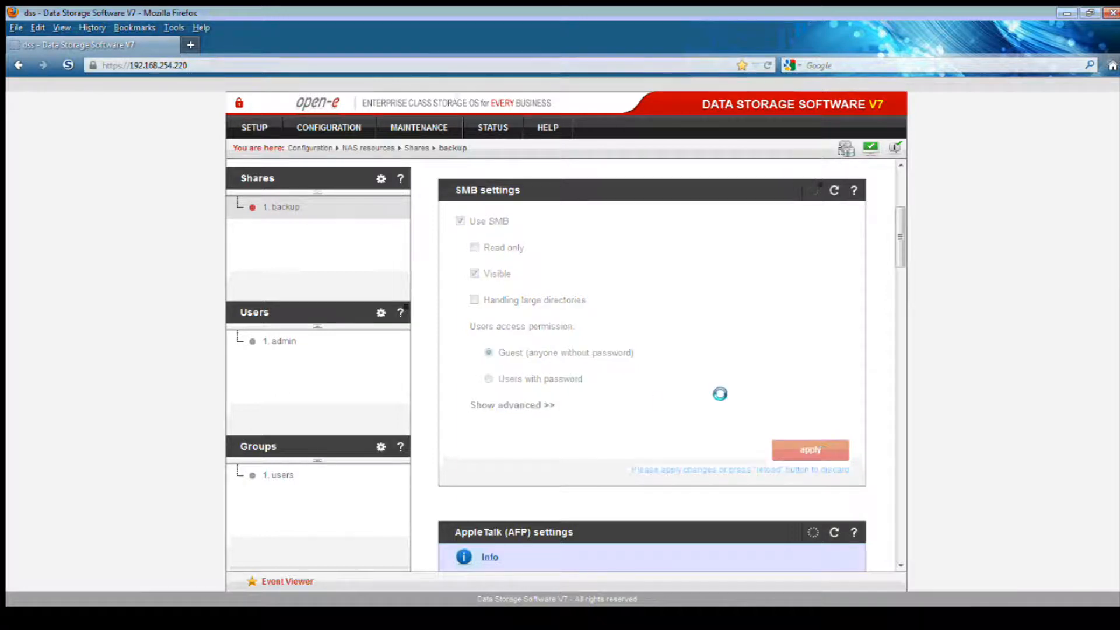
scroll(650, 351, "down", 5)
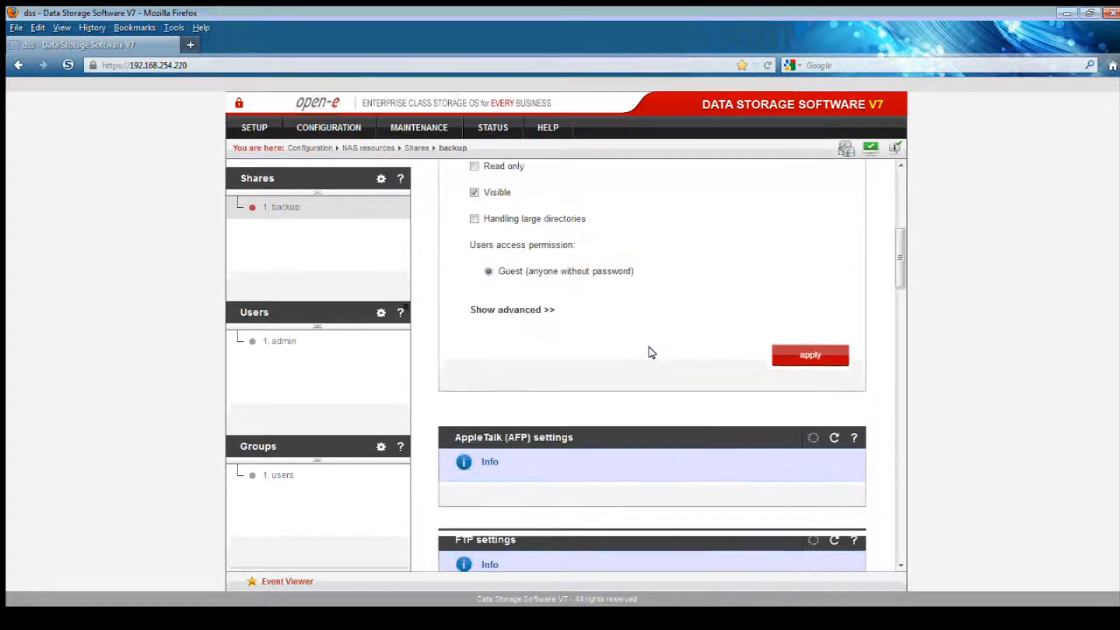
scroll(642, 349, "down", 15)
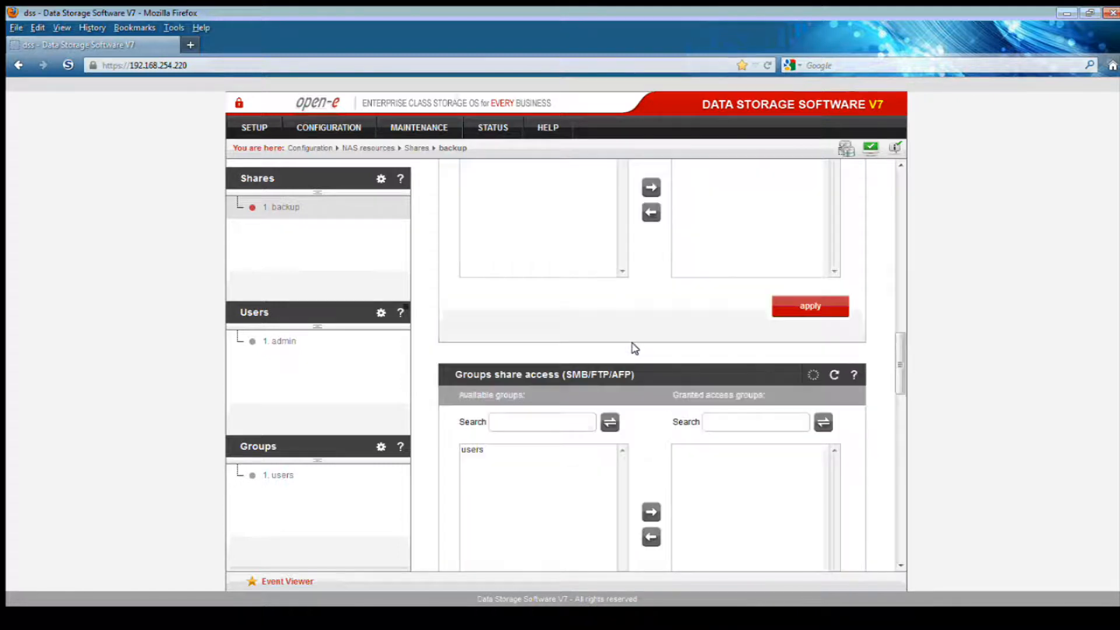
scroll(642, 347, "down", 7)
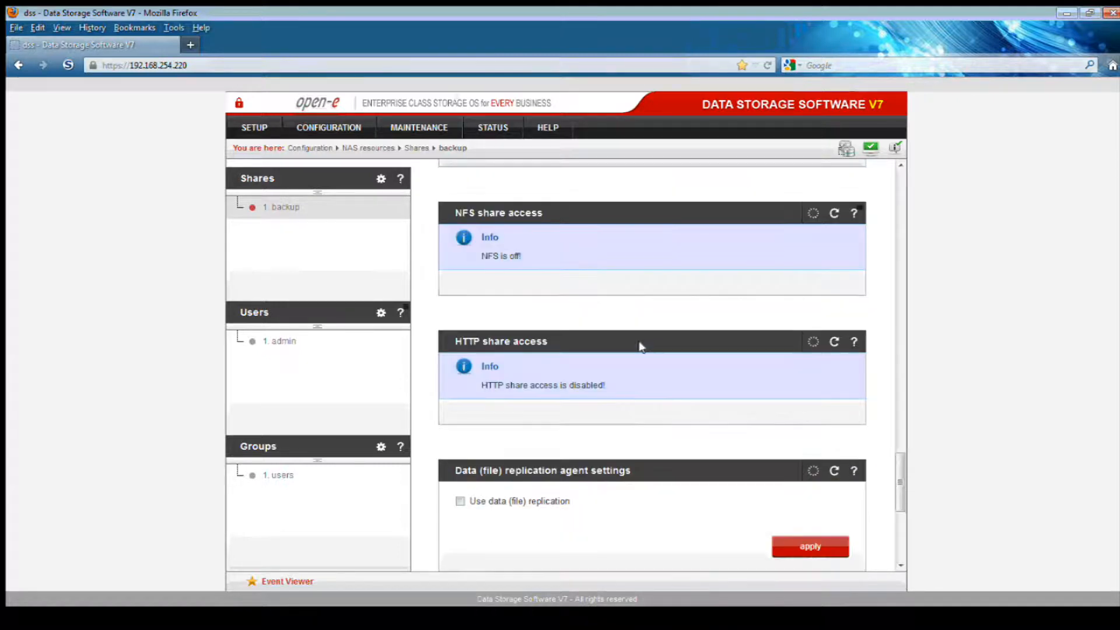
scroll(642, 348, "down", 2)
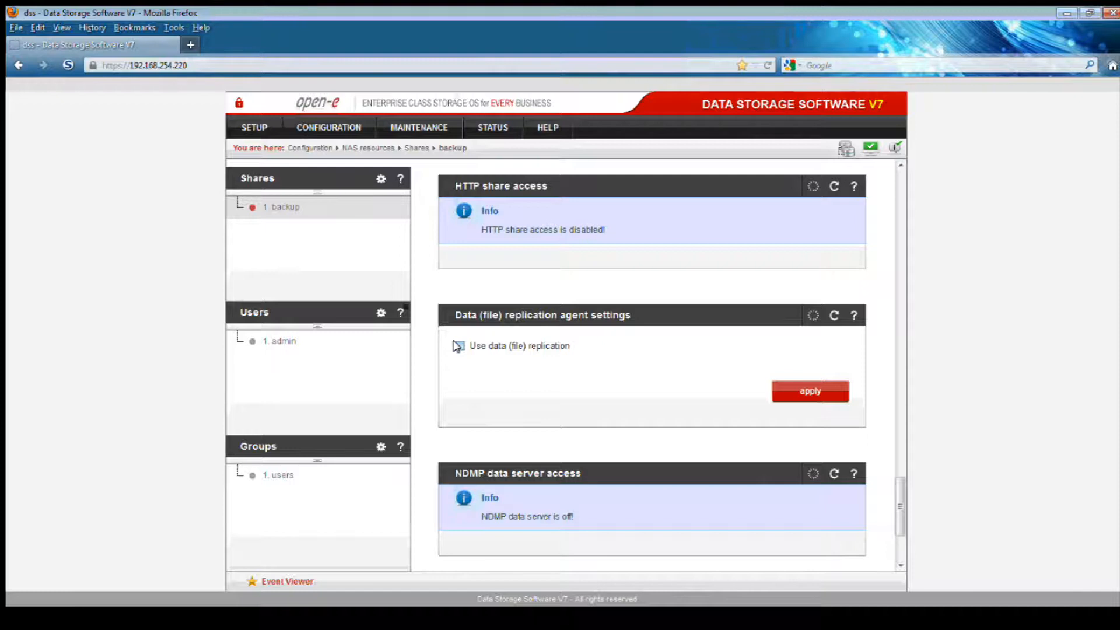
Enable data (file) replication on the backup share with a login name and confirmed password
left_click(458, 345)
left_click(704, 373)
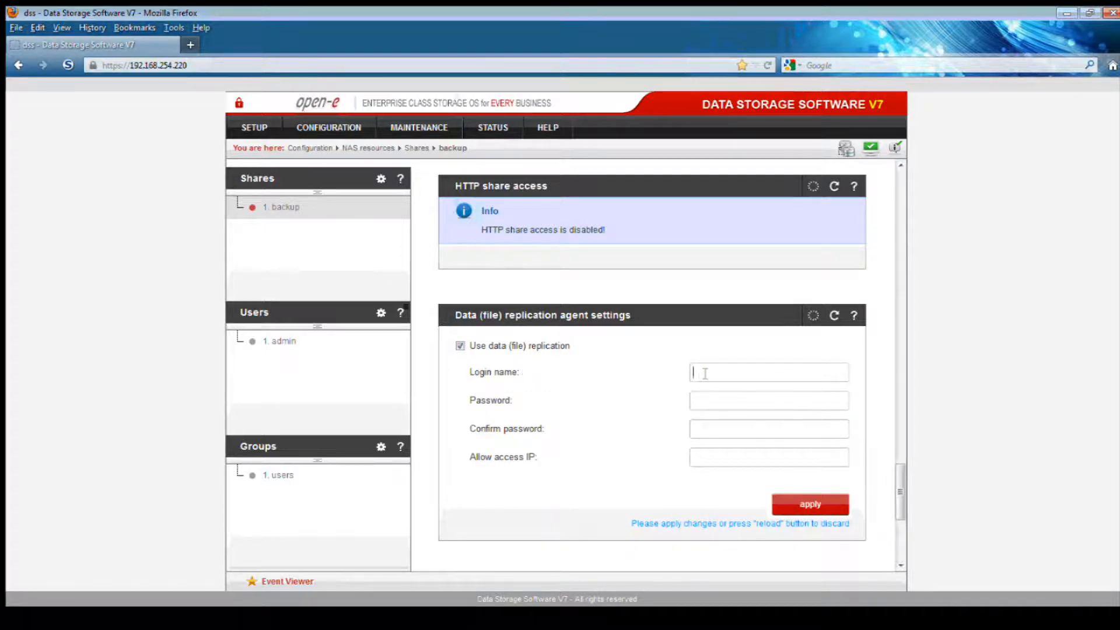
type("greg")
left_click(707, 402)
left_click(707, 427)
left_click(807, 502)
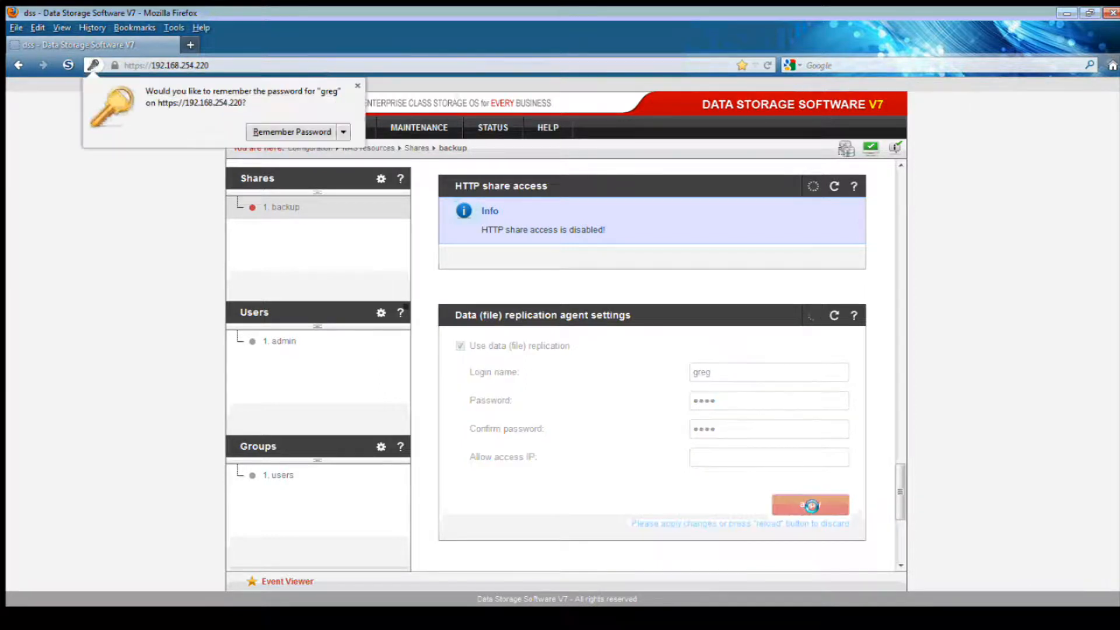
left_click(359, 83)
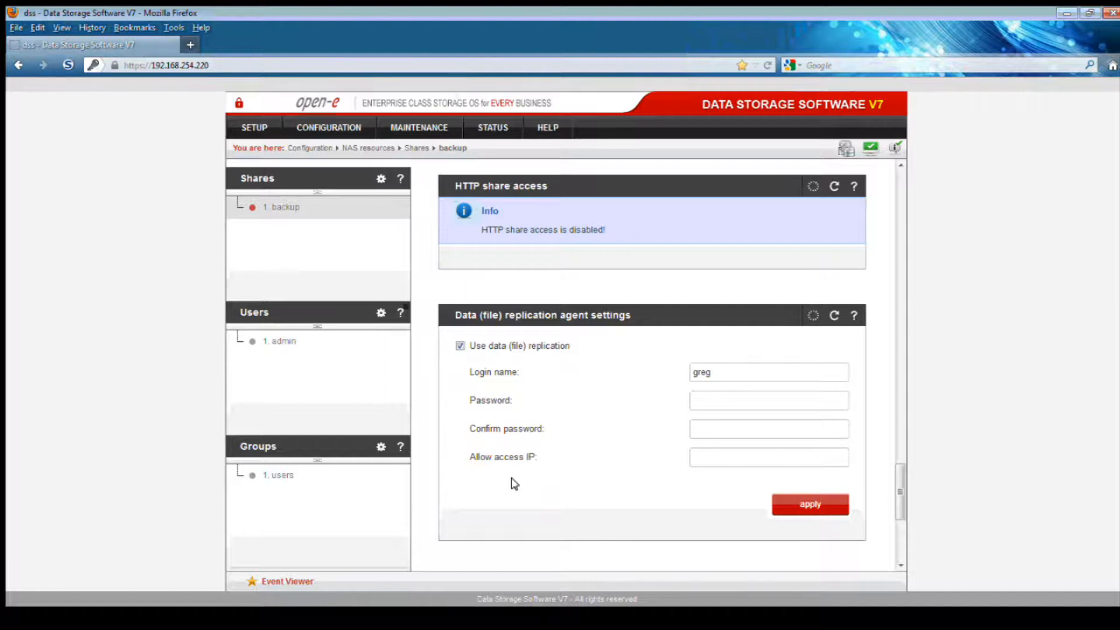
Check that the DSS network host lists the backup share, then bring up DeltaCopy
left_click(490, 619)
double_click(254, 139)
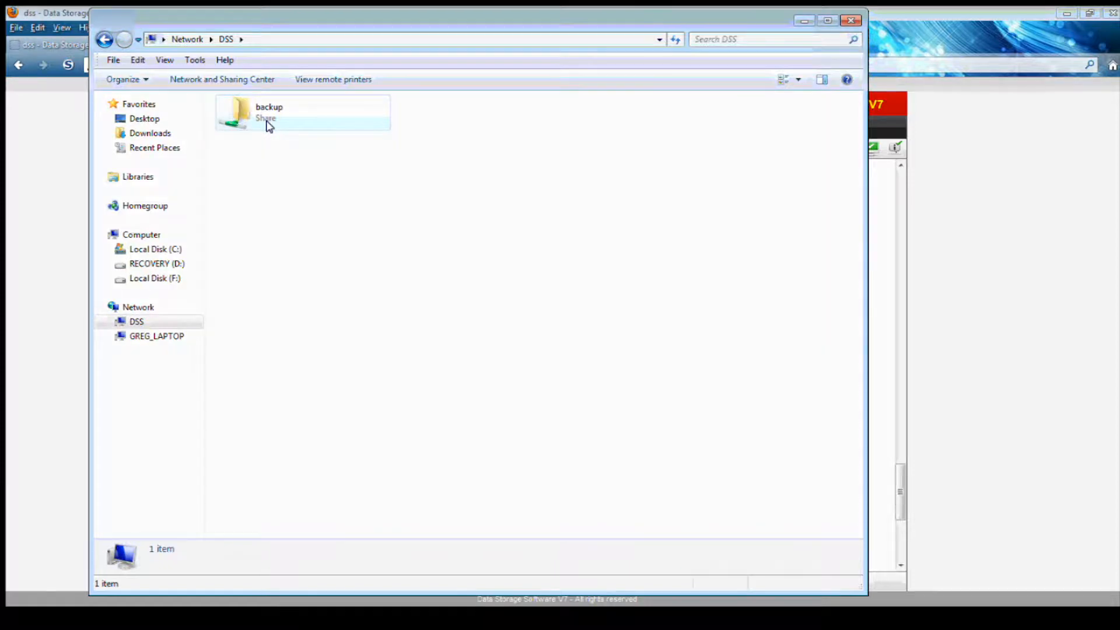
left_click(801, 22)
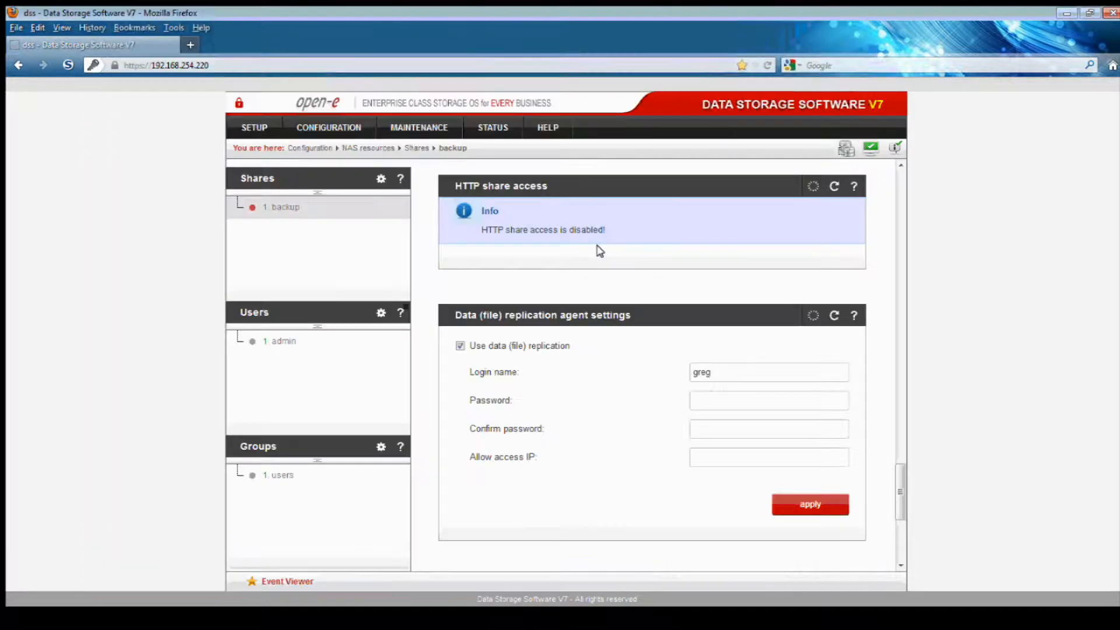
left_click(581, 616)
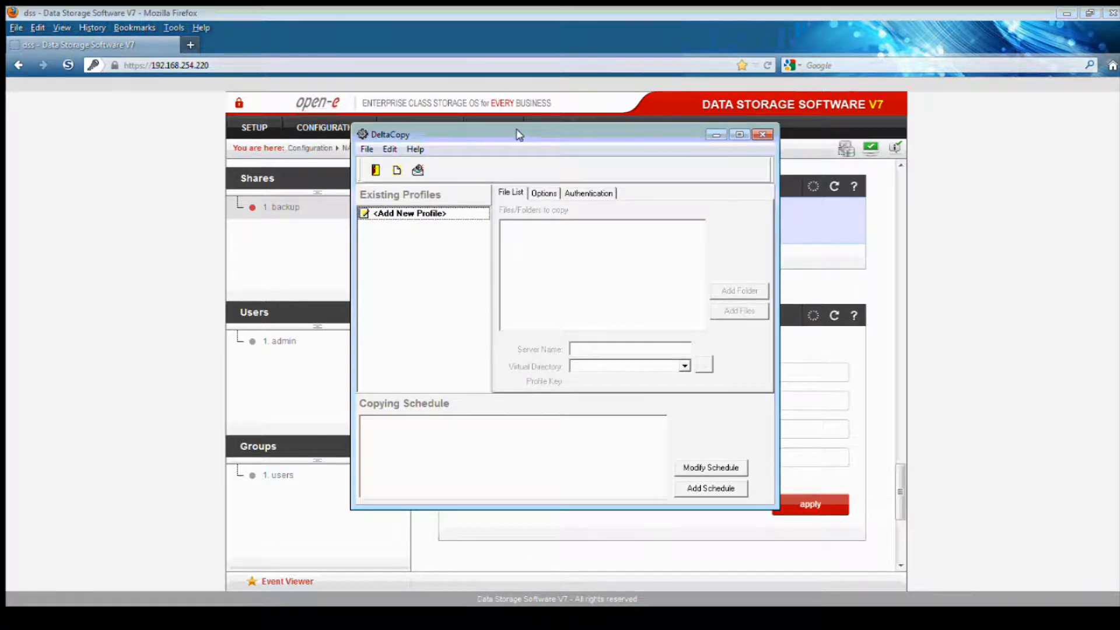
Add DeltaCopy profile 'backup' for 192.168.254.220, virtual directory backup, after a successful connection test
left_click_drag(519, 135, 436, 100)
left_click_drag(697, 474, 828, 535)
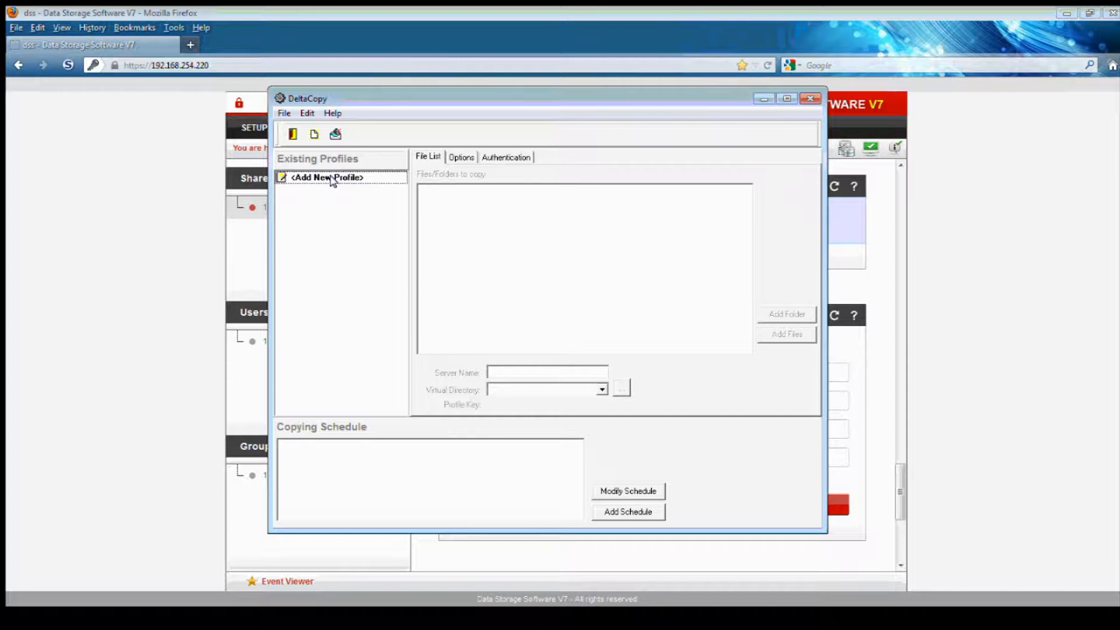
double_click(333, 178)
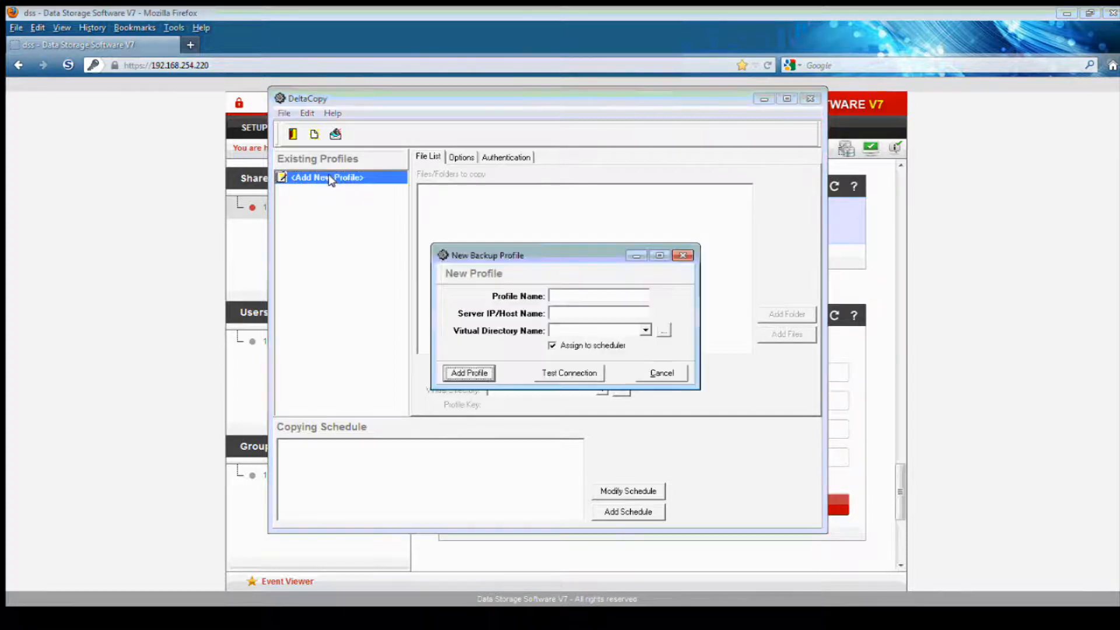
left_click_drag(544, 255, 540, 234)
left_click(569, 274)
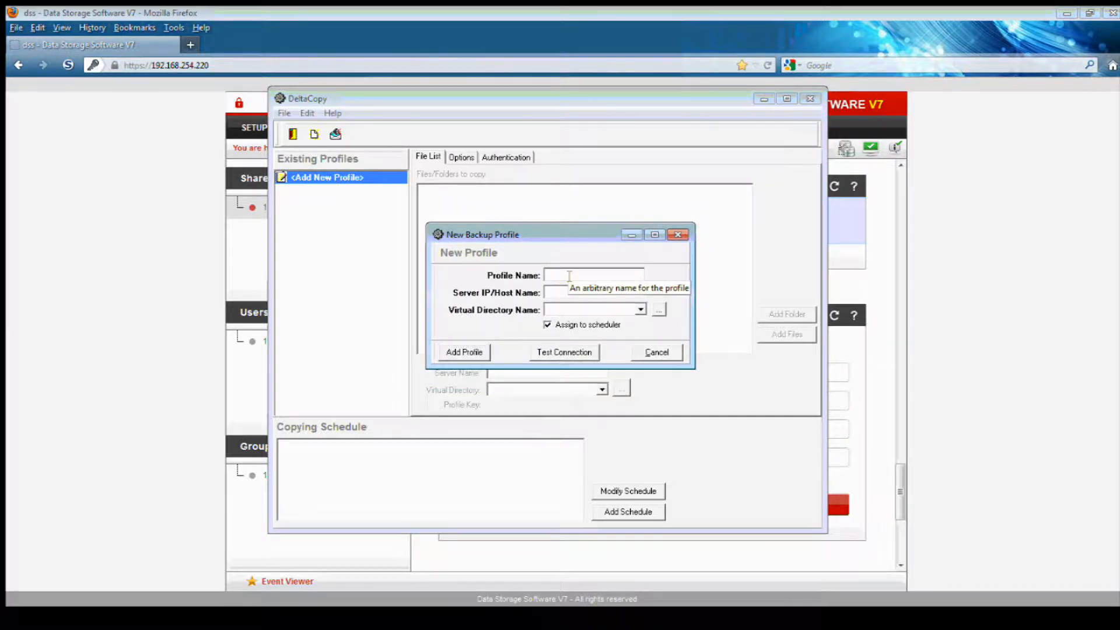
type("backup")
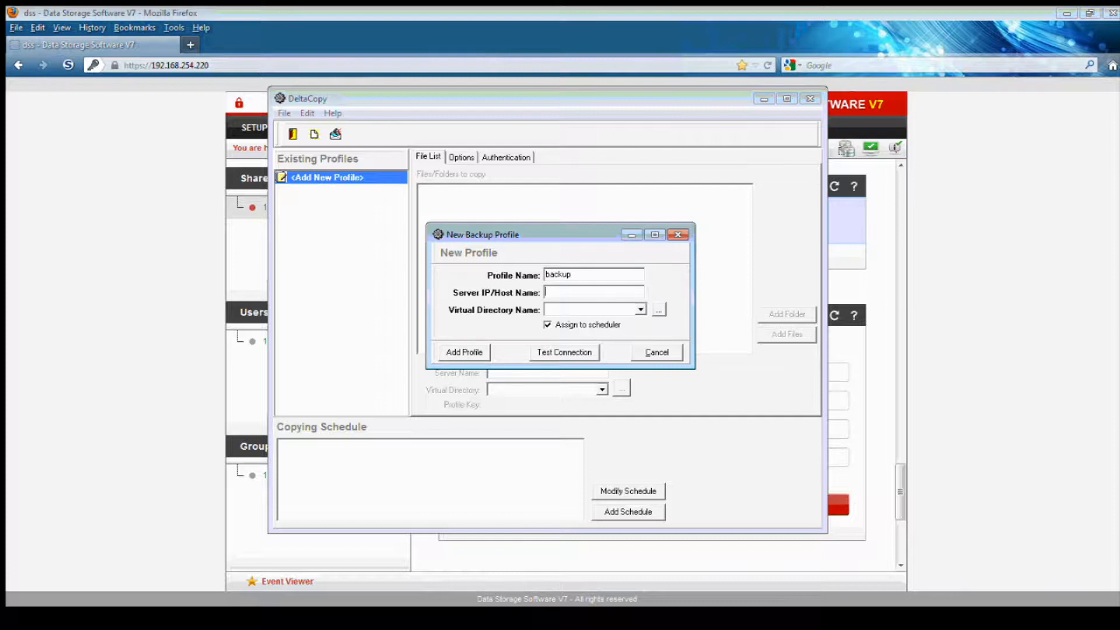
type("192.168.254.220")
left_click(658, 309)
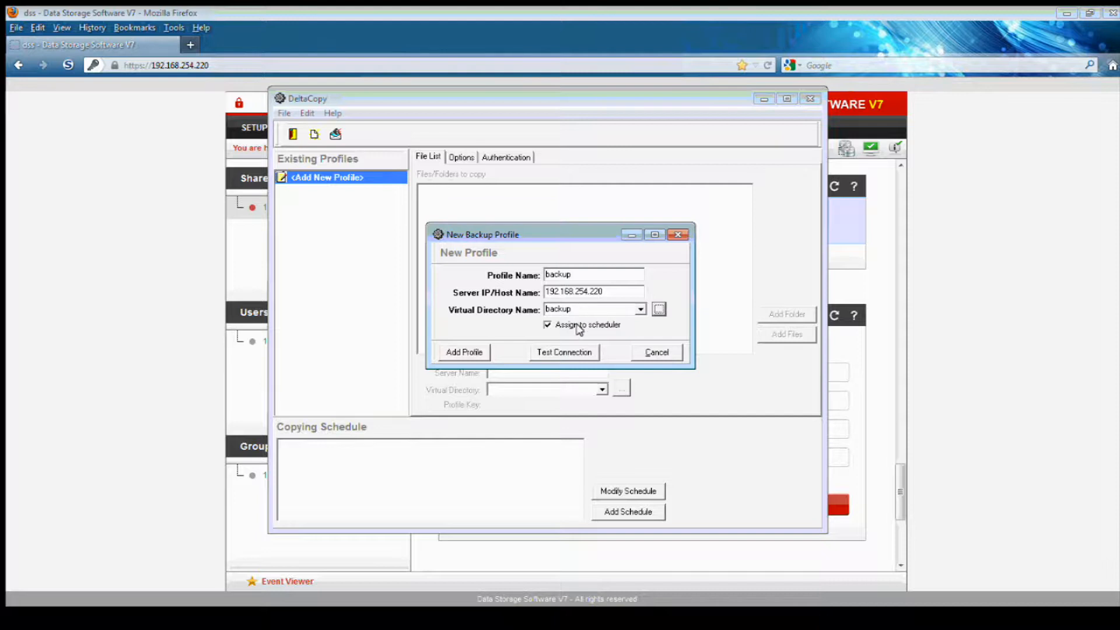
left_click(546, 350)
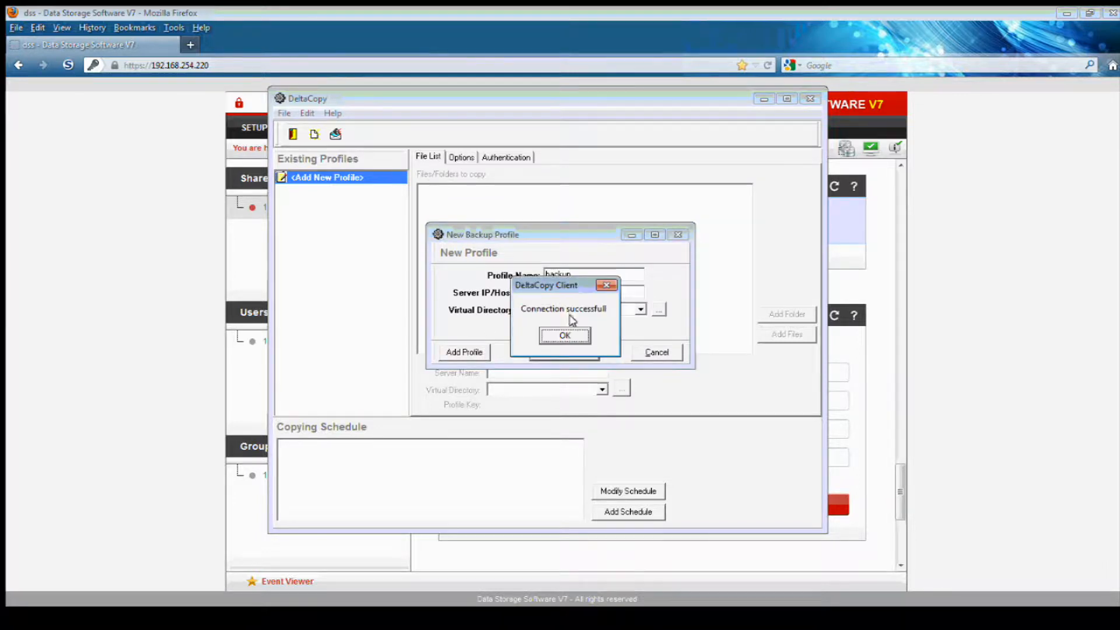
left_click(565, 335)
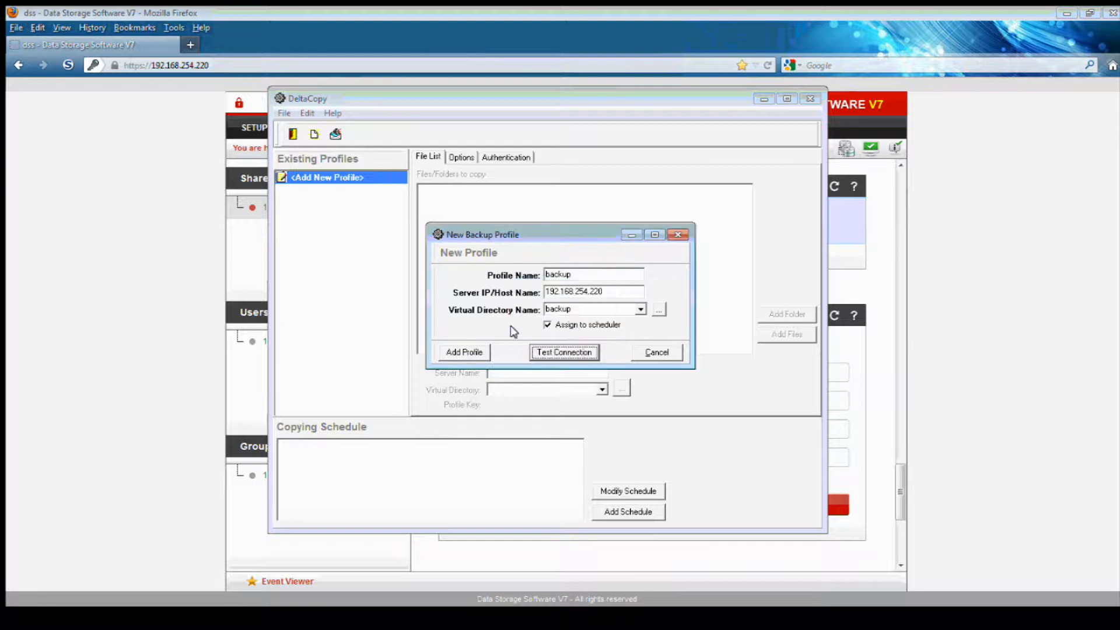
left_click(476, 352)
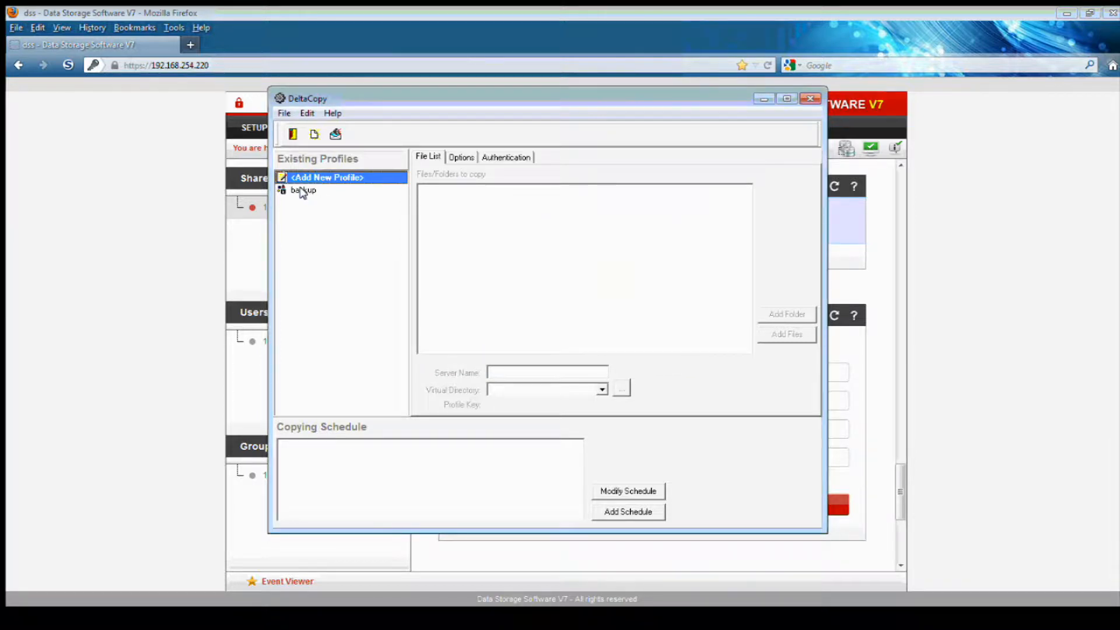
Add the folder F:\backup to the backup profile's file list
left_click(303, 191)
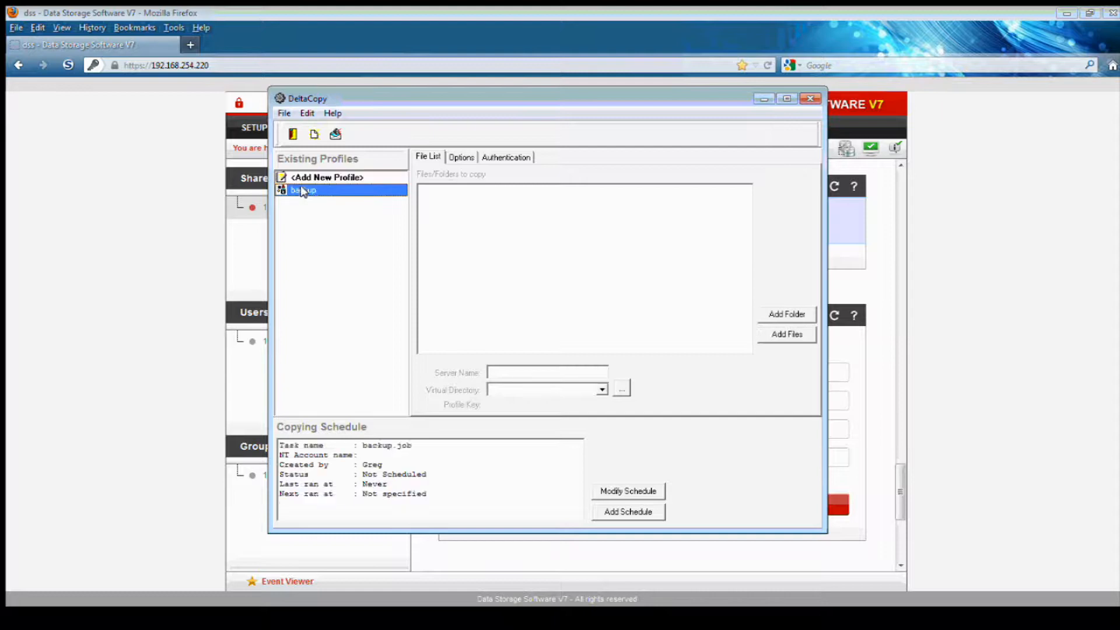
left_click(428, 155)
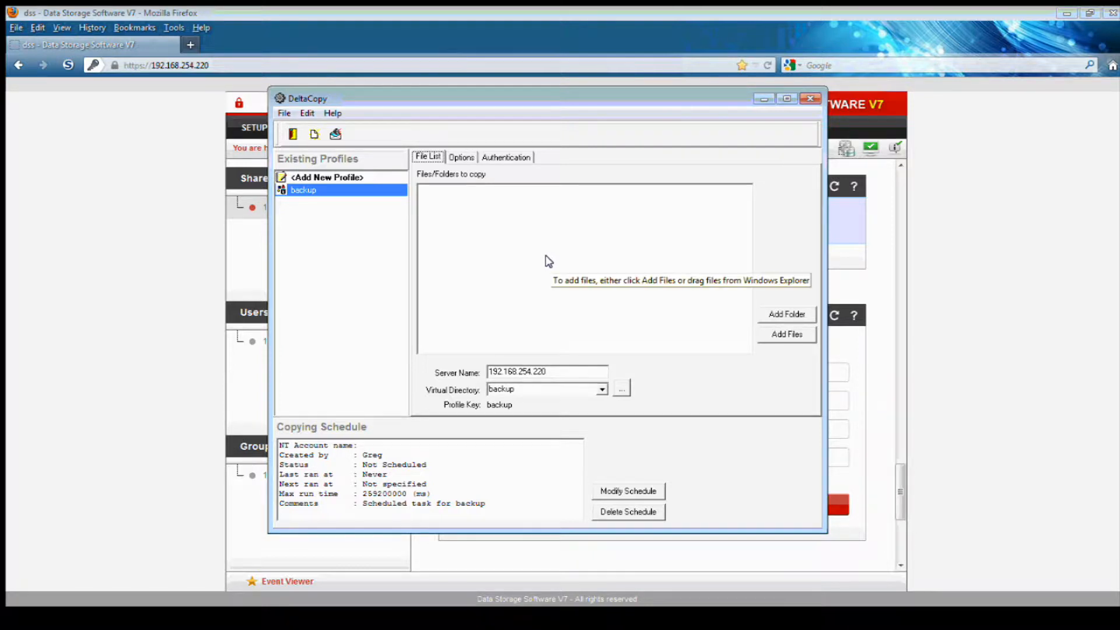
left_click(779, 315)
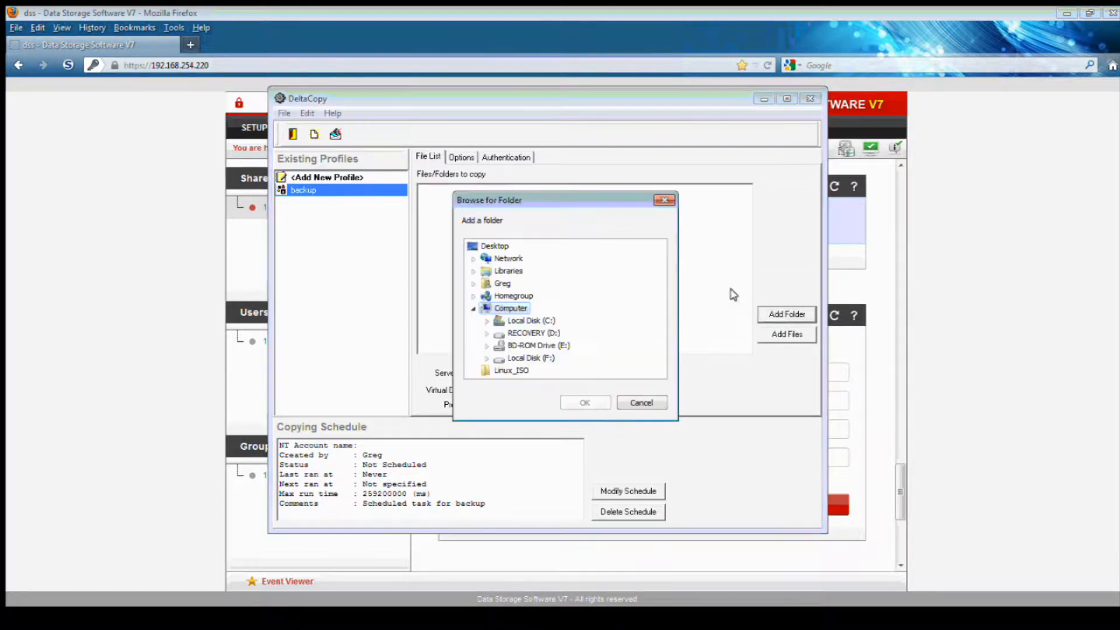
left_click(486, 358)
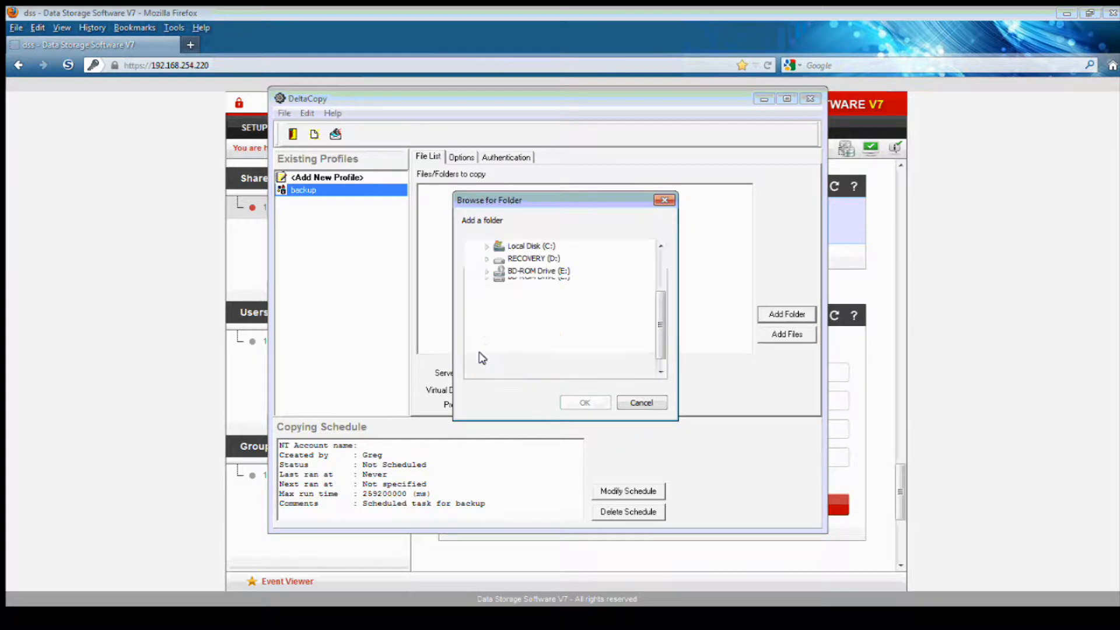
left_click(526, 309)
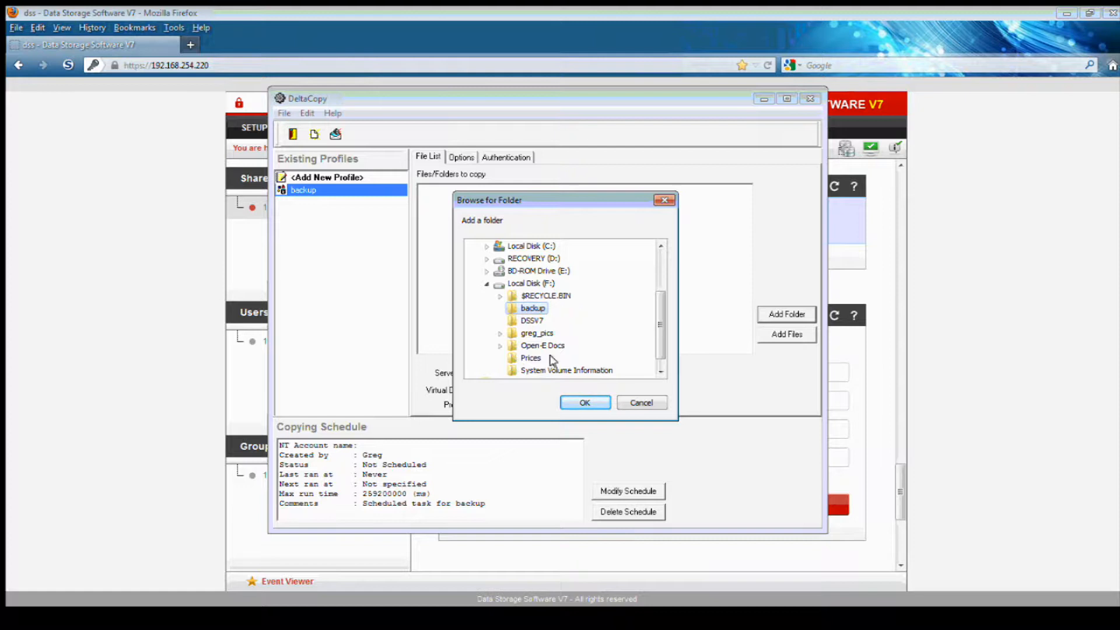
left_click(570, 402)
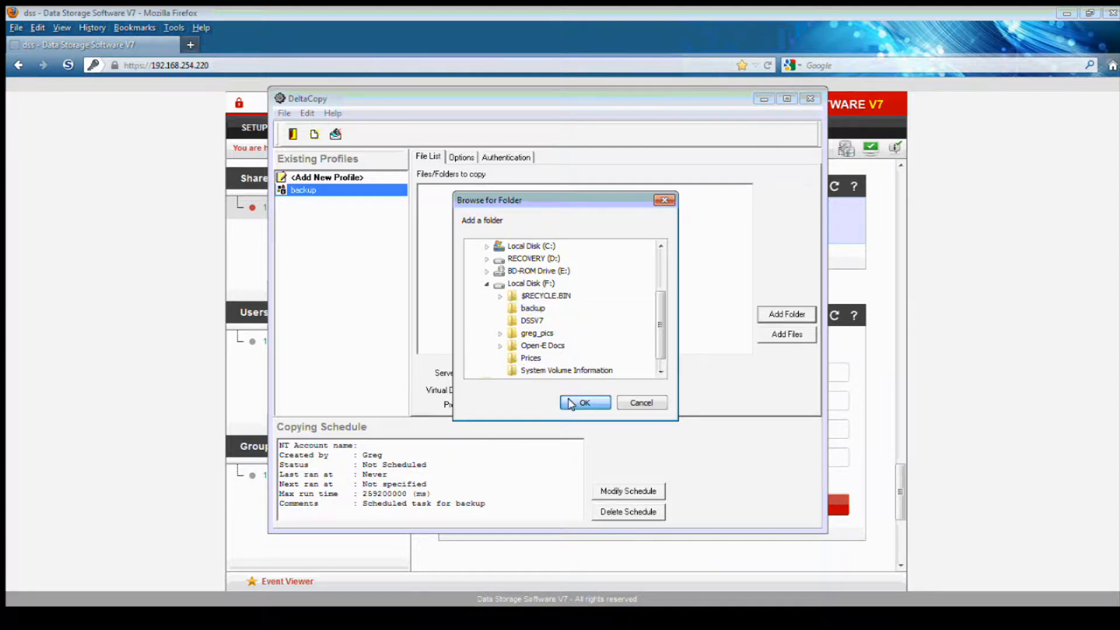
left_click(458, 156)
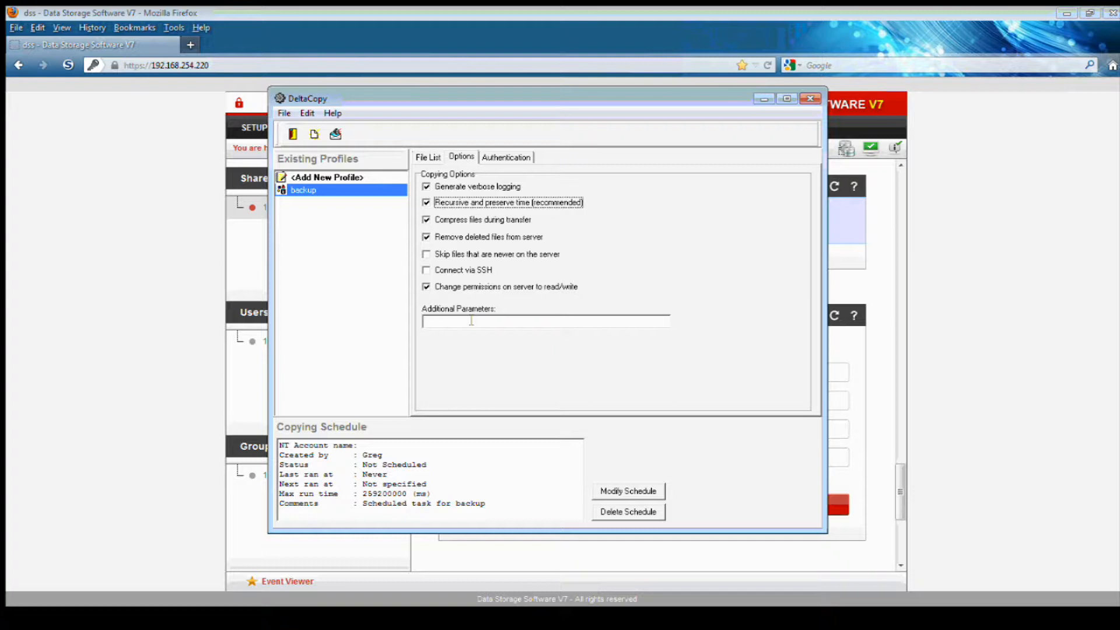
Enter the share's replication login name and password as the profile's authentication User ID and Password
left_click(490, 157)
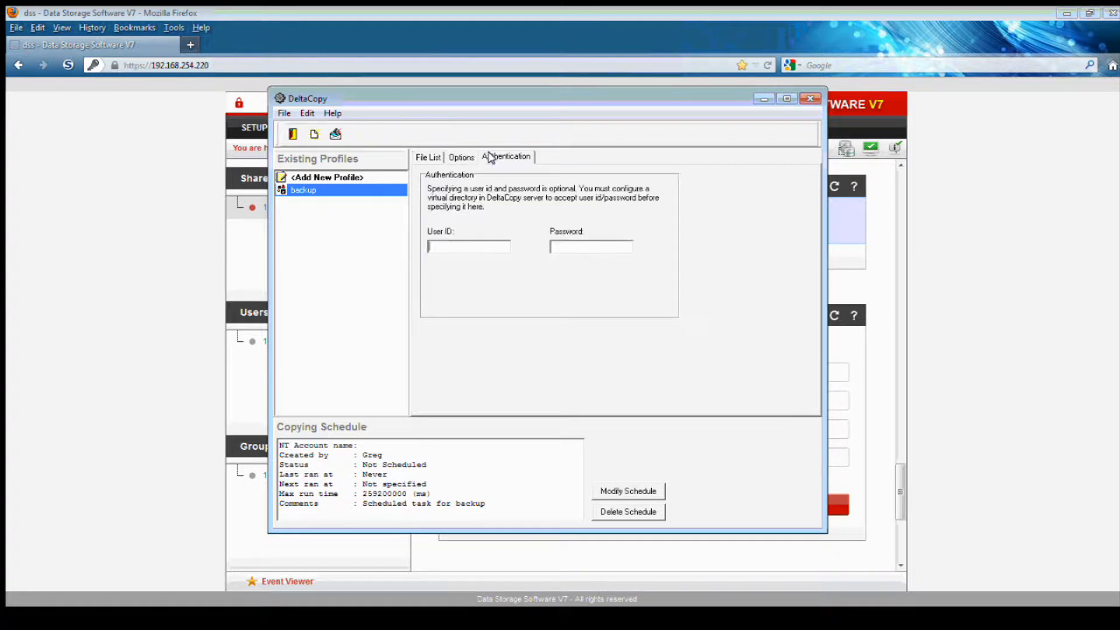
left_click(445, 245)
left_click(423, 157)
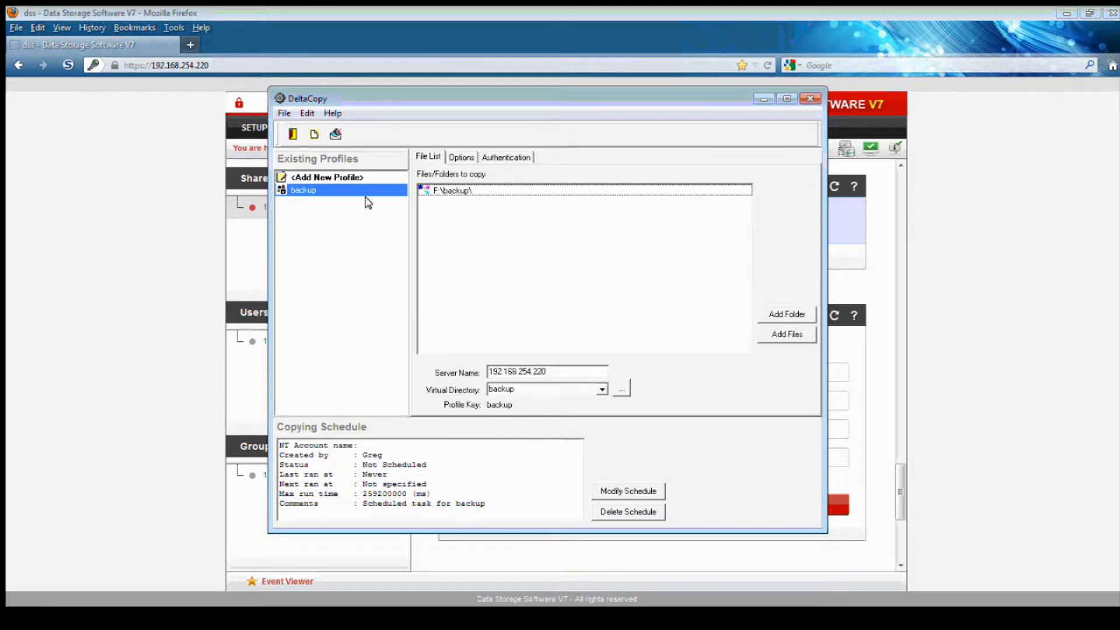
right_click(312, 188)
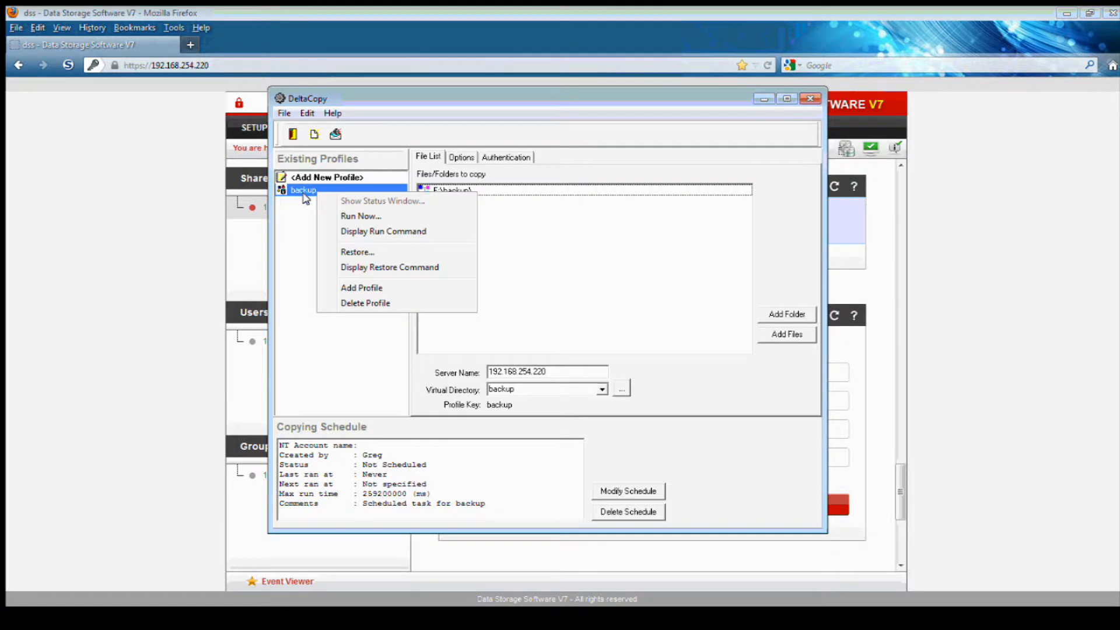
left_click(295, 218)
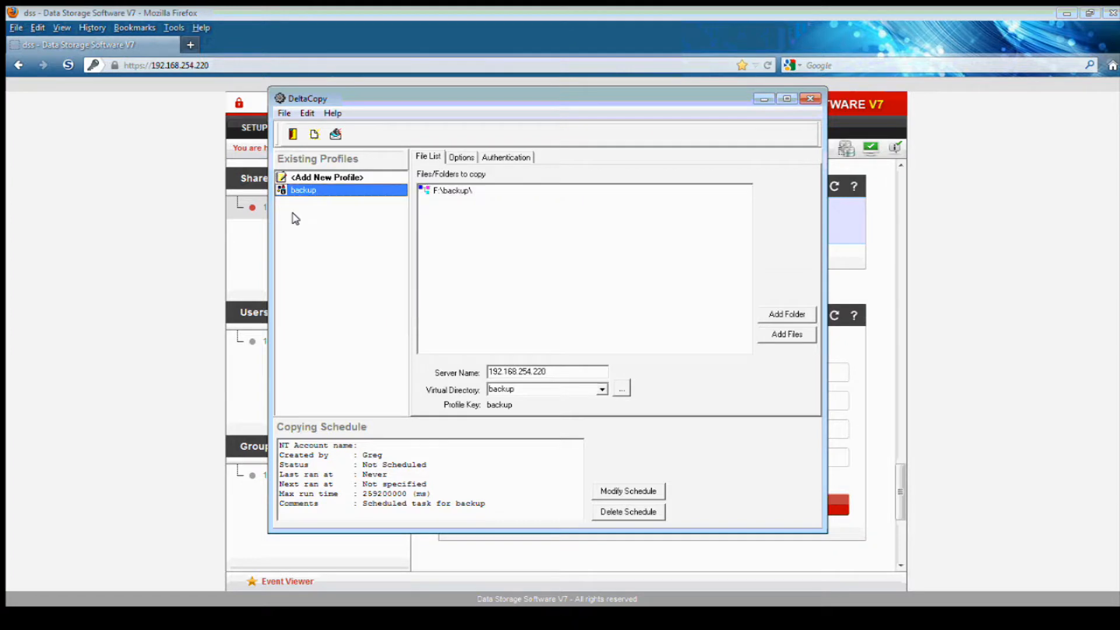
left_click(617, 493)
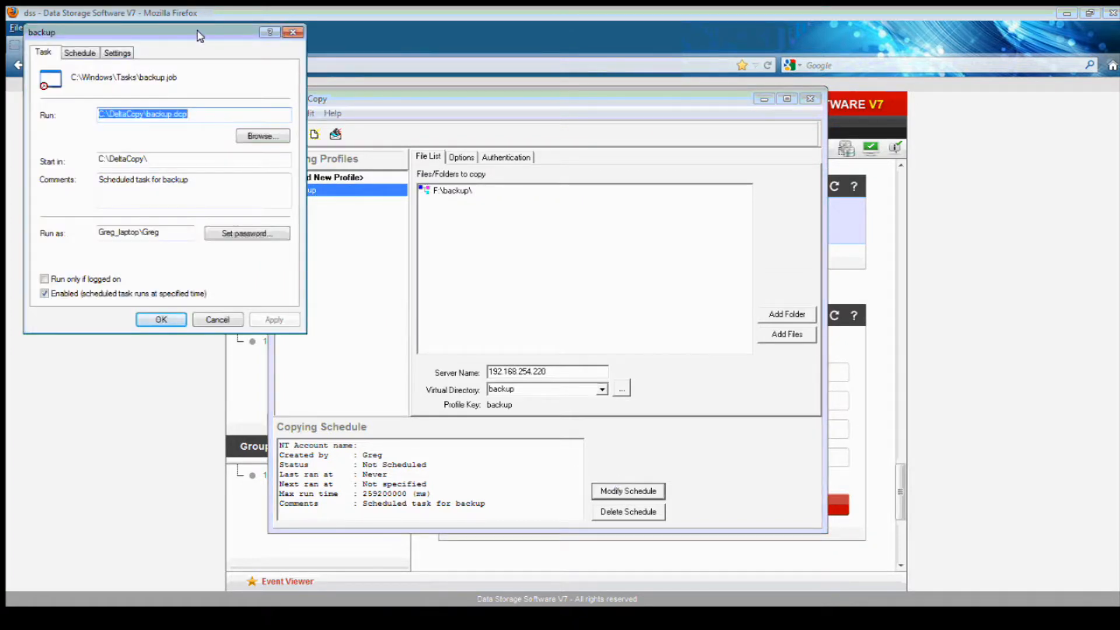
left_click_drag(201, 37, 466, 171)
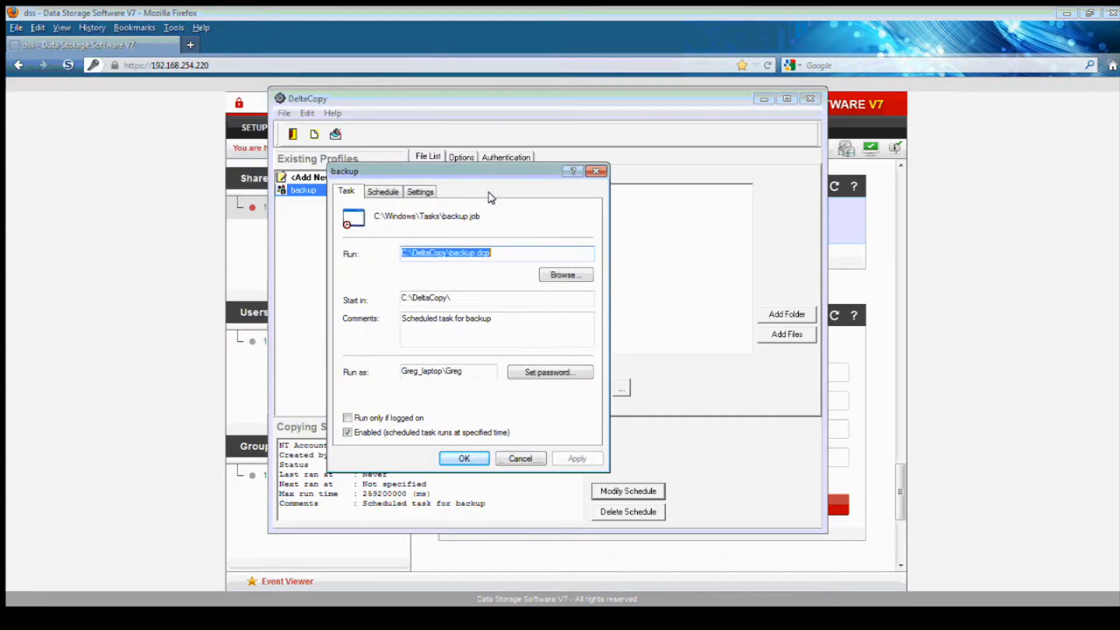
left_click(378, 192)
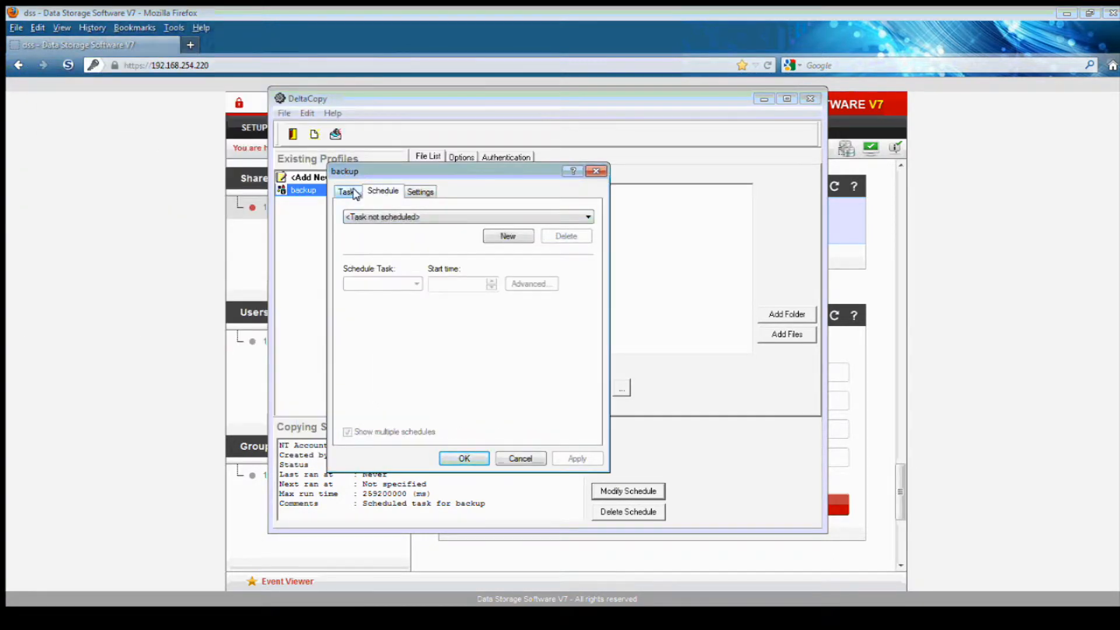
left_click(353, 193)
left_click(521, 459)
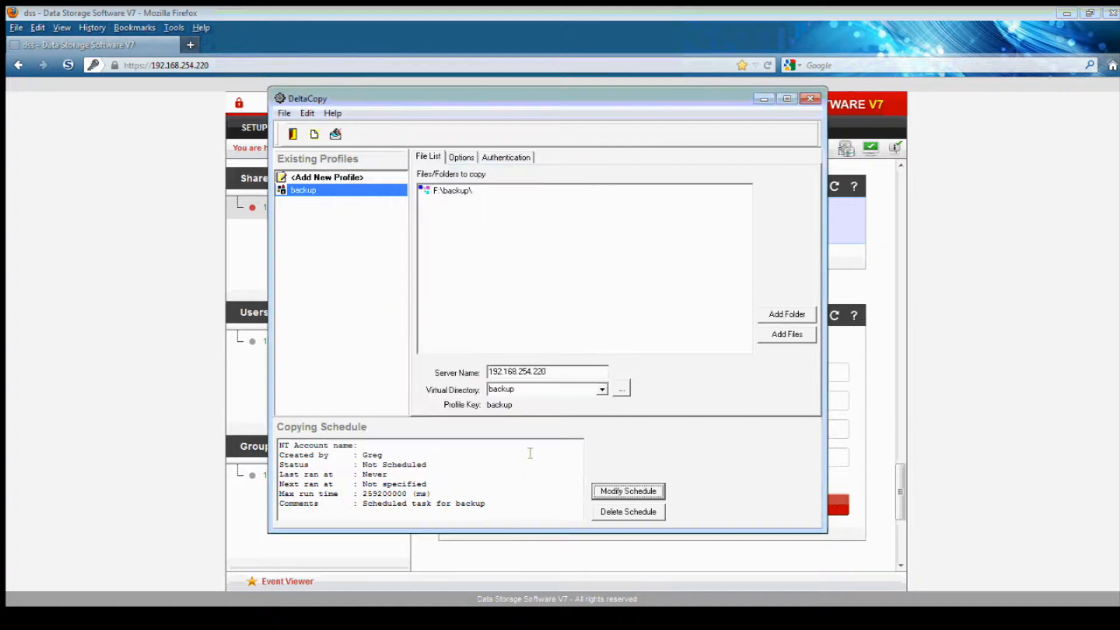
right_click(316, 191)
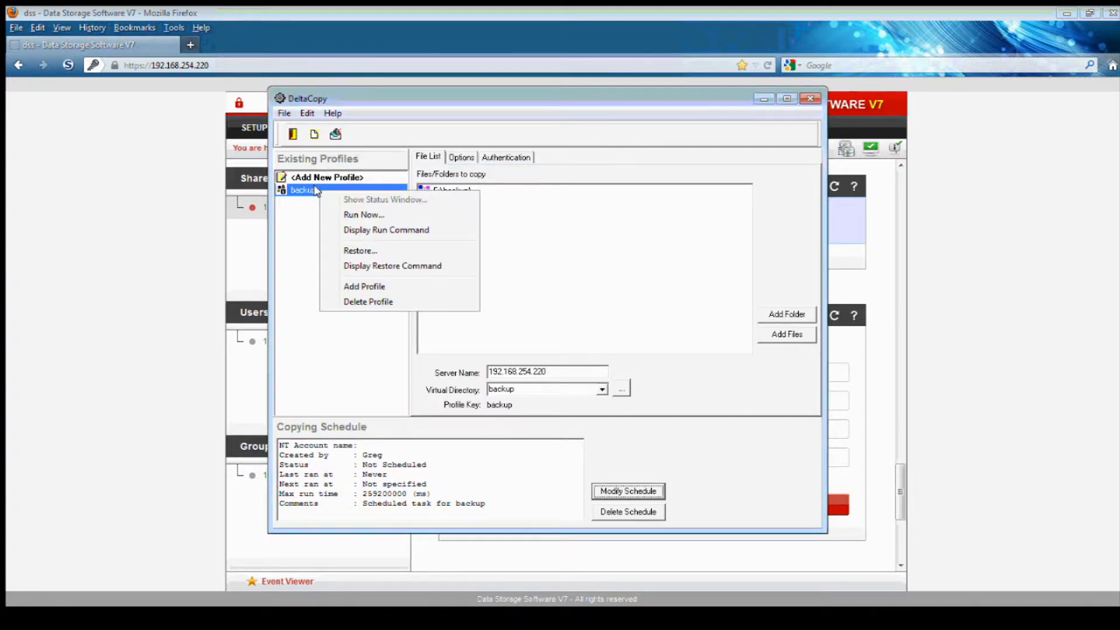
Run the backup profile now and close the status window after it succeeds in 11383 milliseconds
left_click(333, 214)
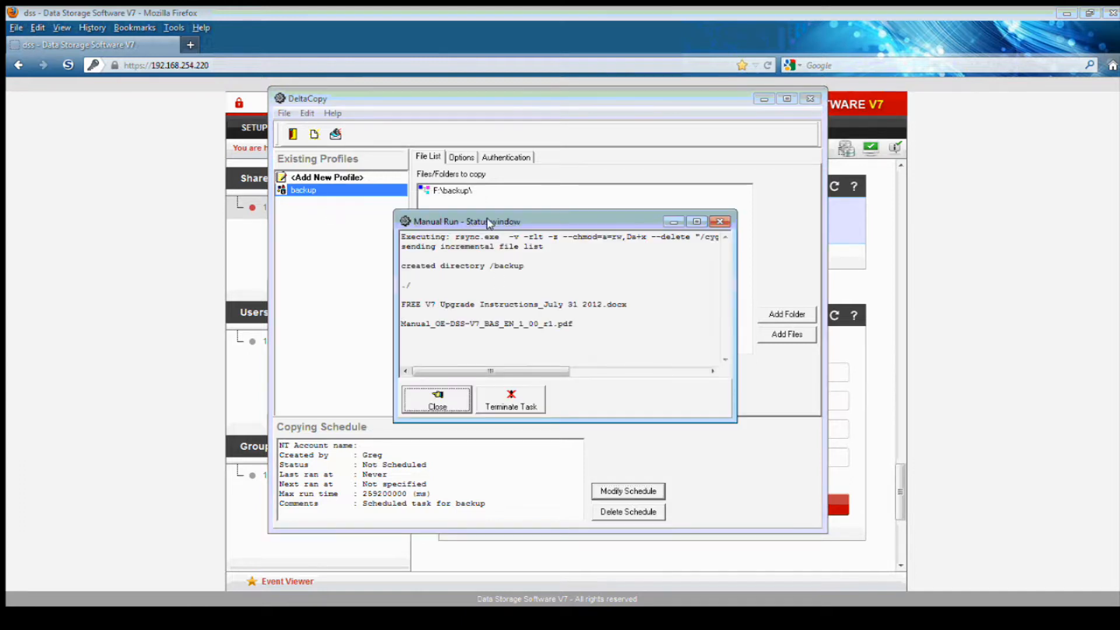
left_click_drag(493, 209, 377, 142)
left_click_drag(628, 352, 829, 451)
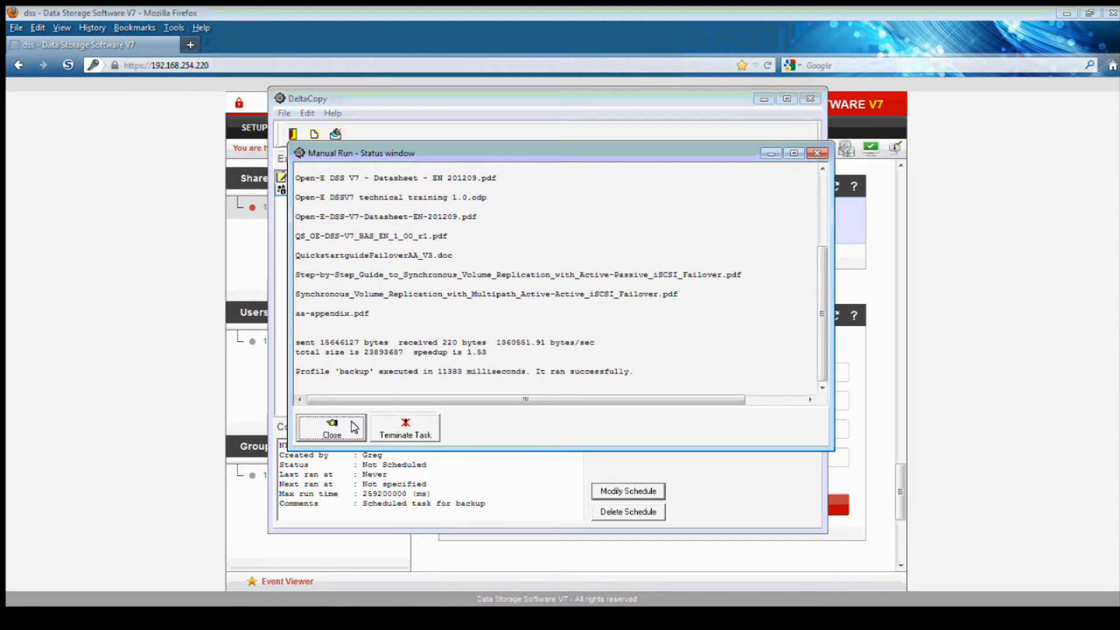
left_click(332, 427)
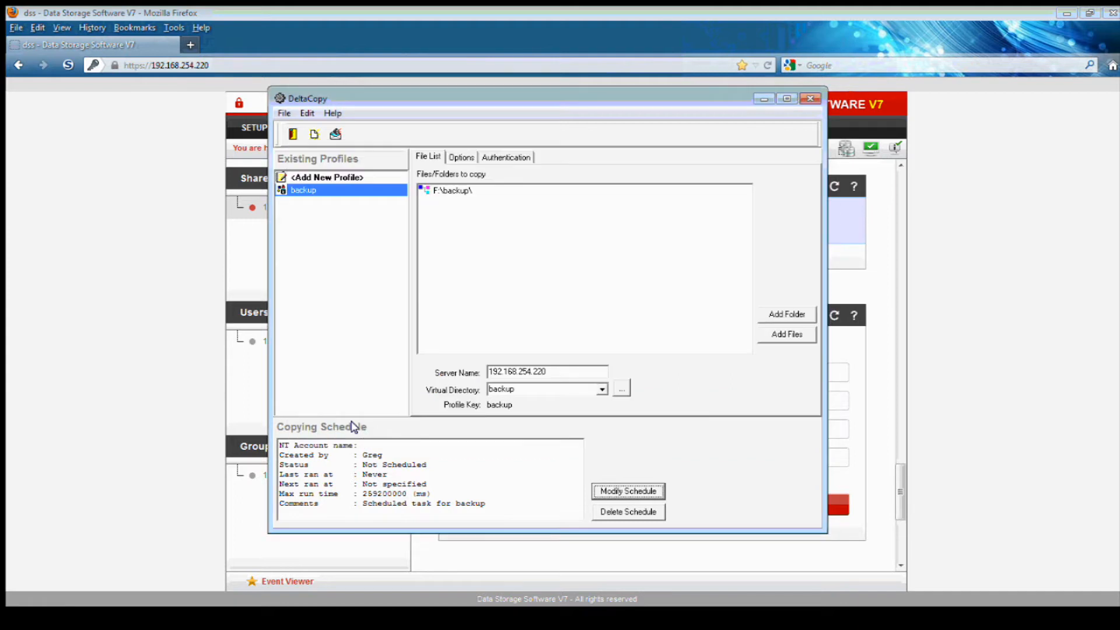
left_click(761, 100)
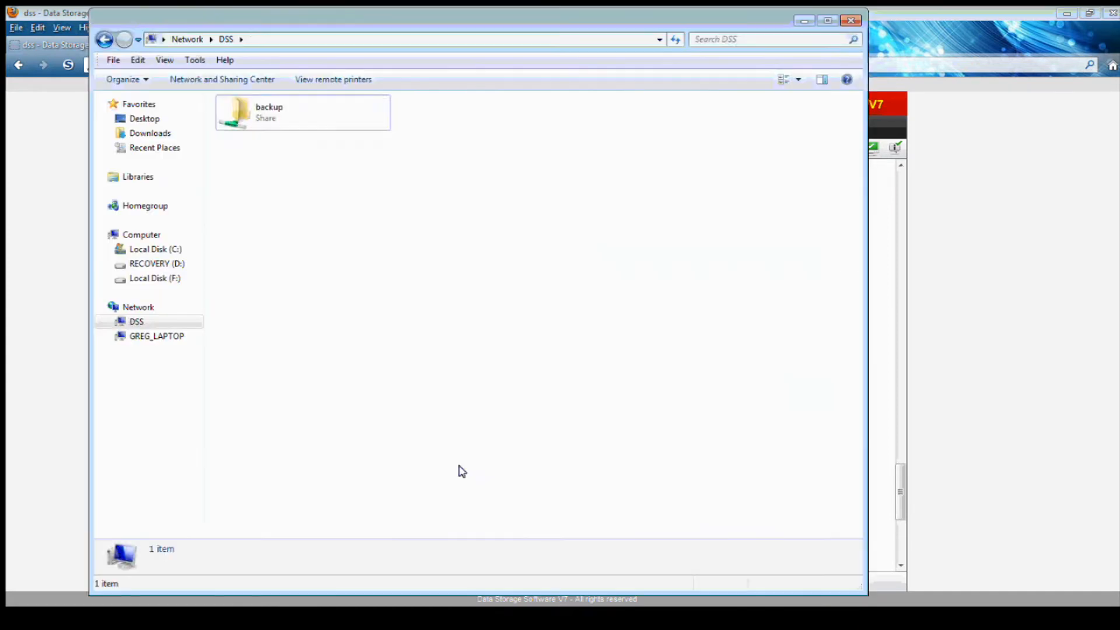
double_click(255, 115)
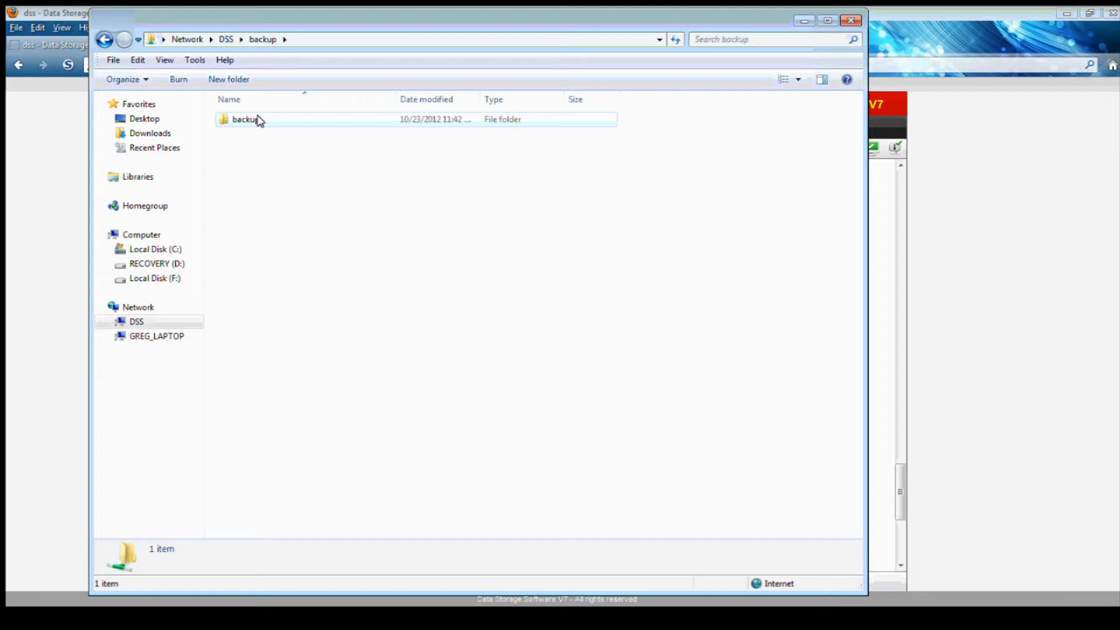
left_click(257, 120)
double_click(255, 119)
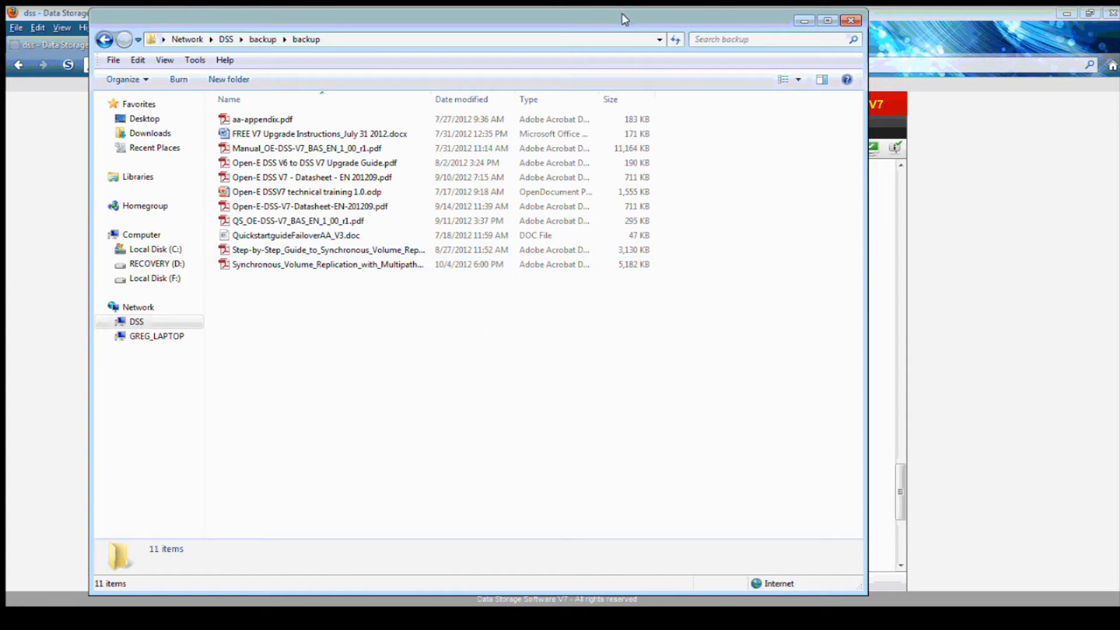
left_click_drag(622, 15, 638, 18)
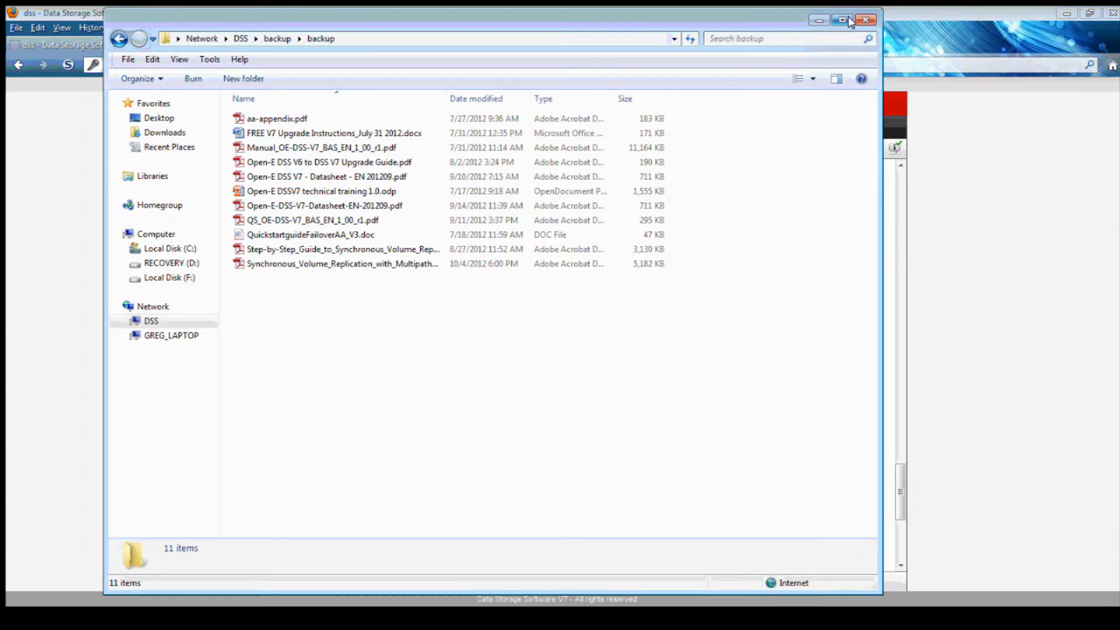
left_click(866, 19)
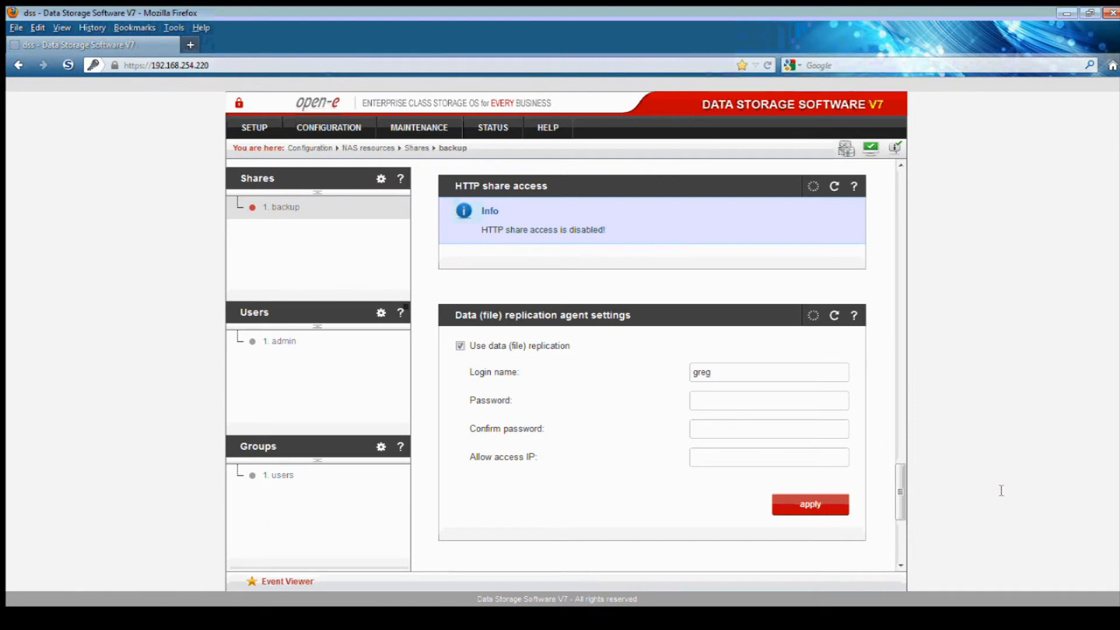